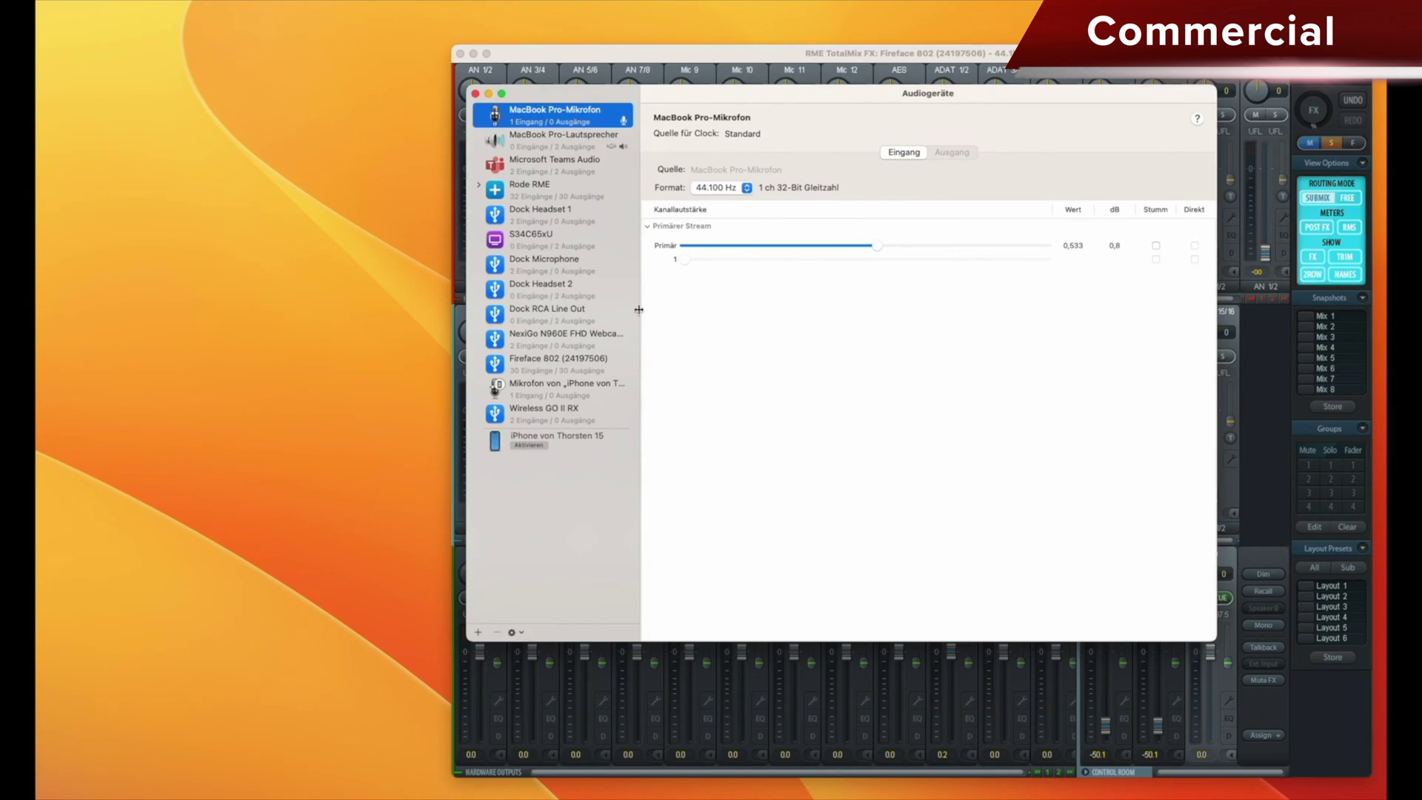
# Select the Rode RME aggregate to view its Wireless GO II RX and Fireface 802 configuration
pyautogui.click(547, 196)
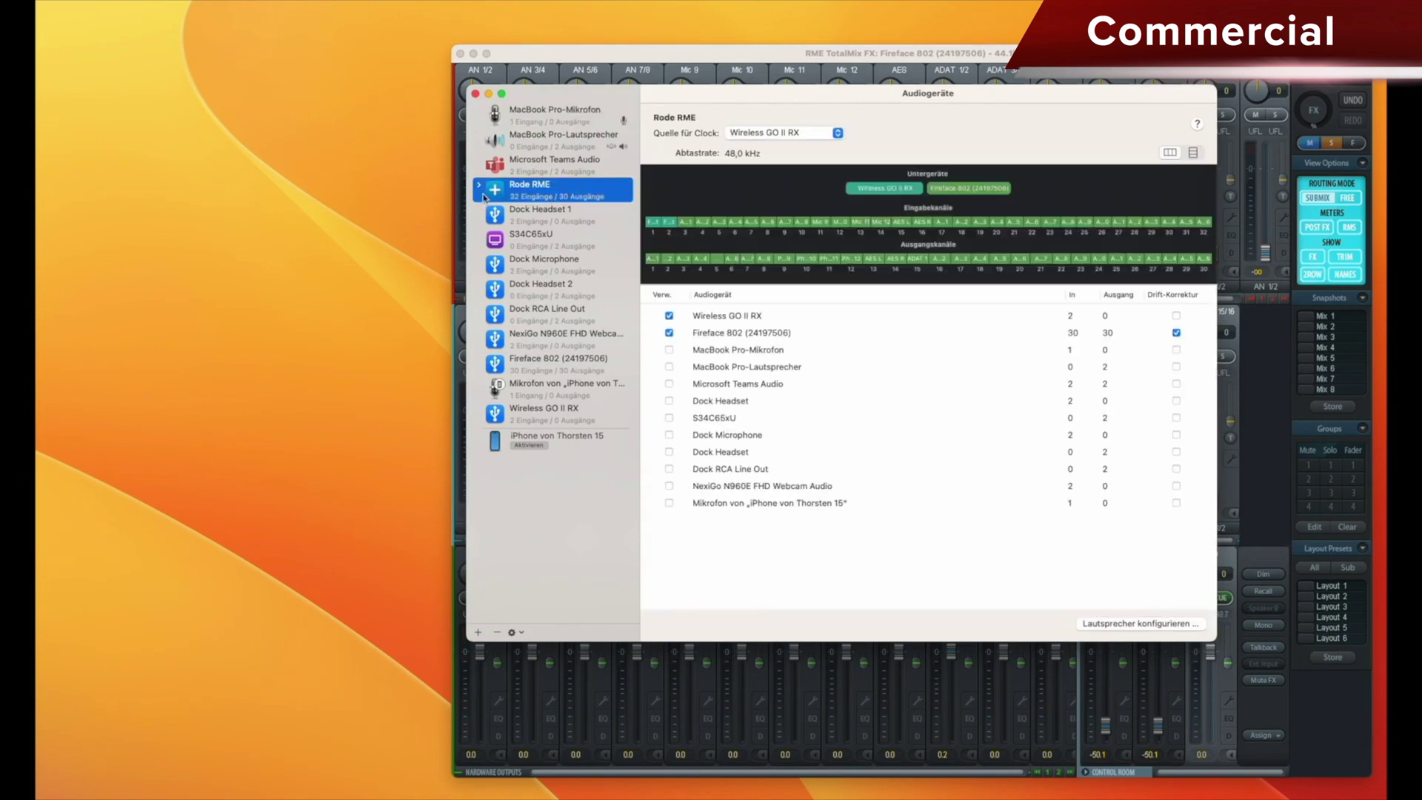
# View the Rode RME configuration, then bring up the new-device choices
pyautogui.click(478, 184)
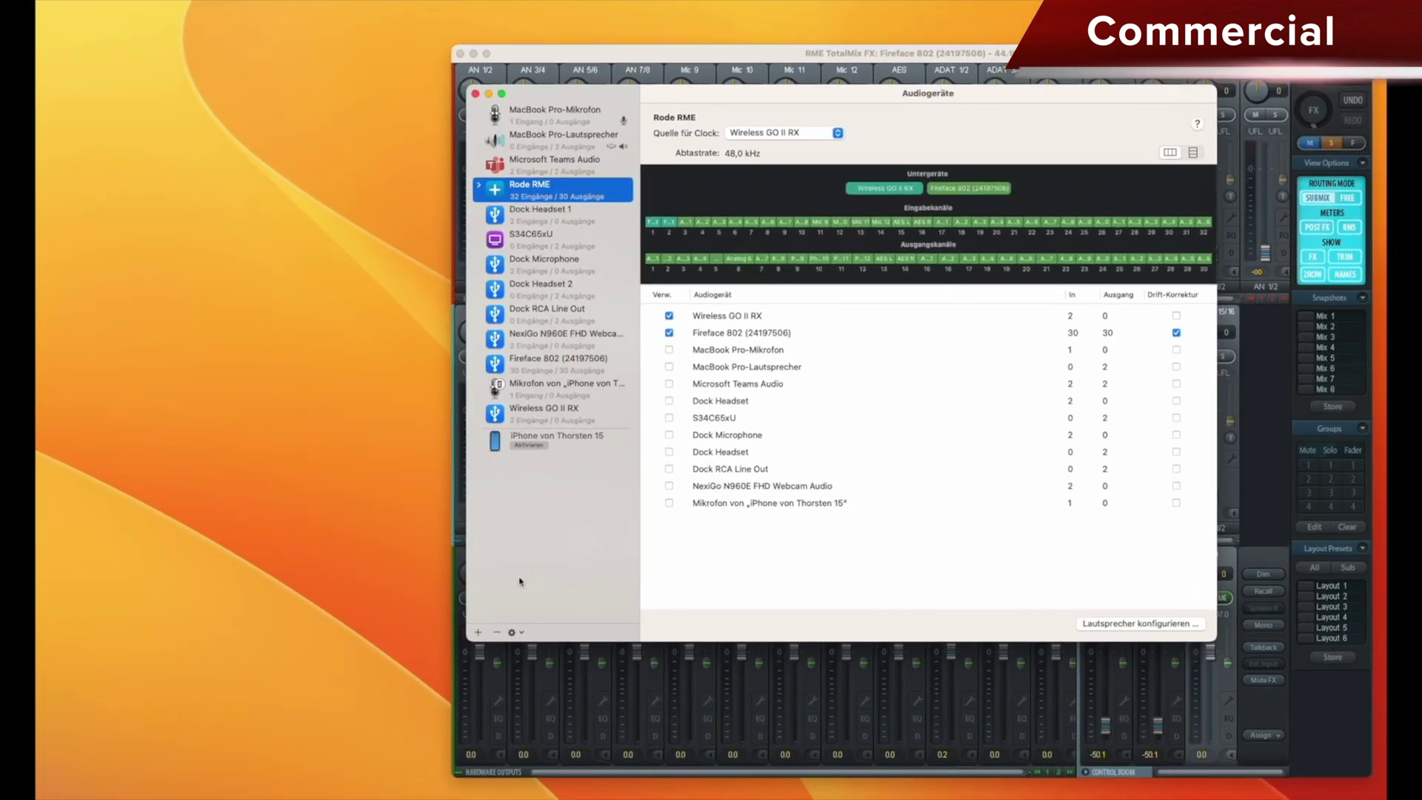
pyautogui.click(478, 632)
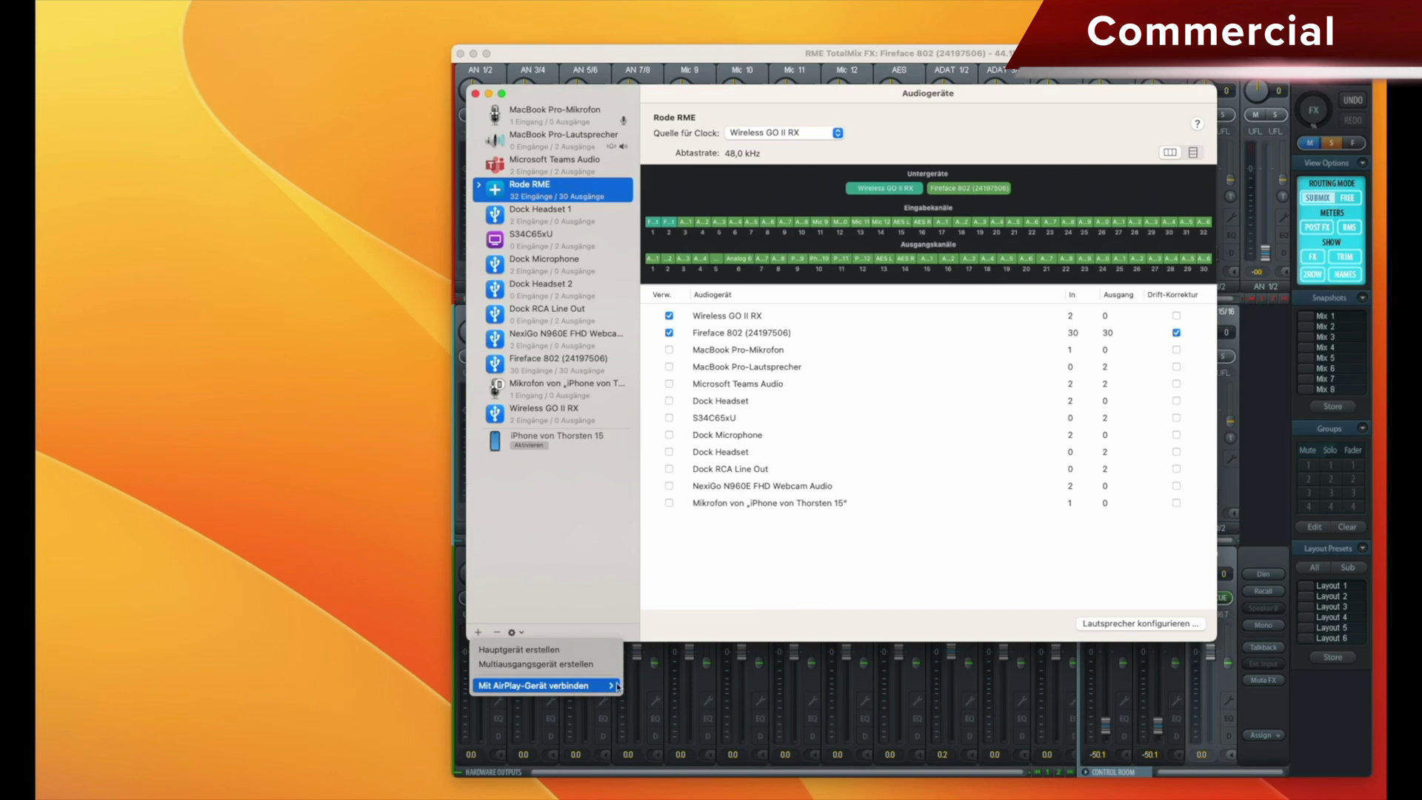
# Create a new aggregate device using Wireless GO II RX, Fireface 802 and the iPhone microphone
pyautogui.click(540, 653)
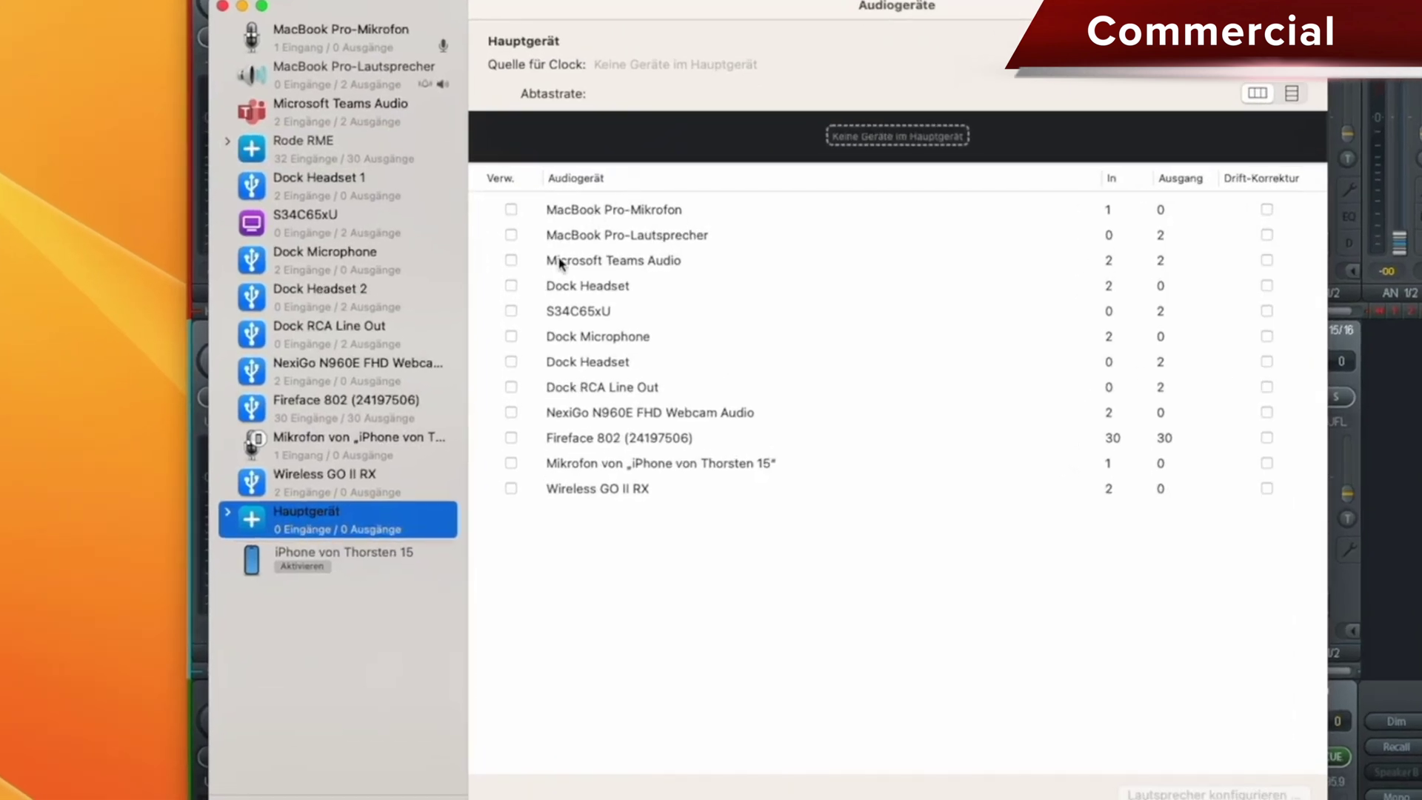
pyautogui.click(511, 489)
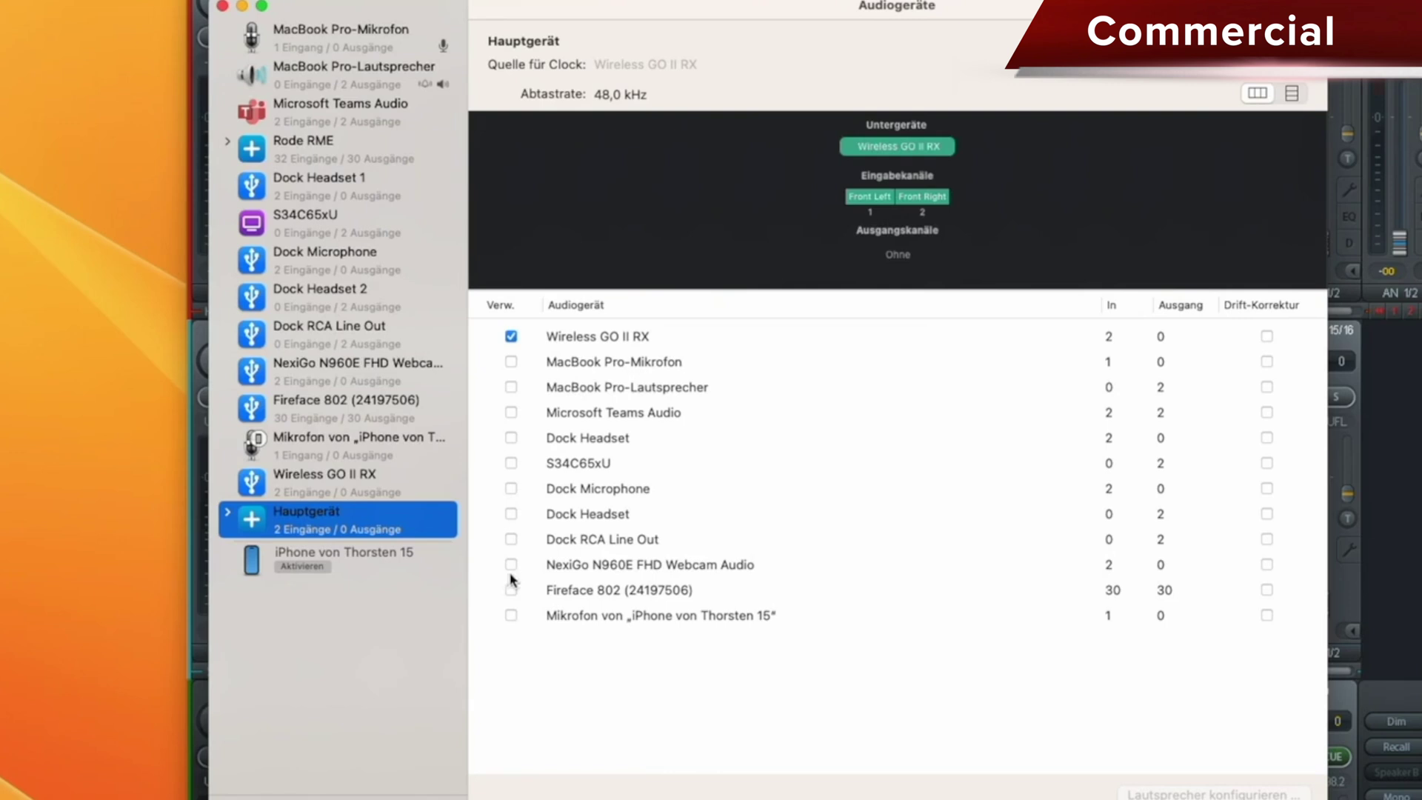
pyautogui.click(510, 591)
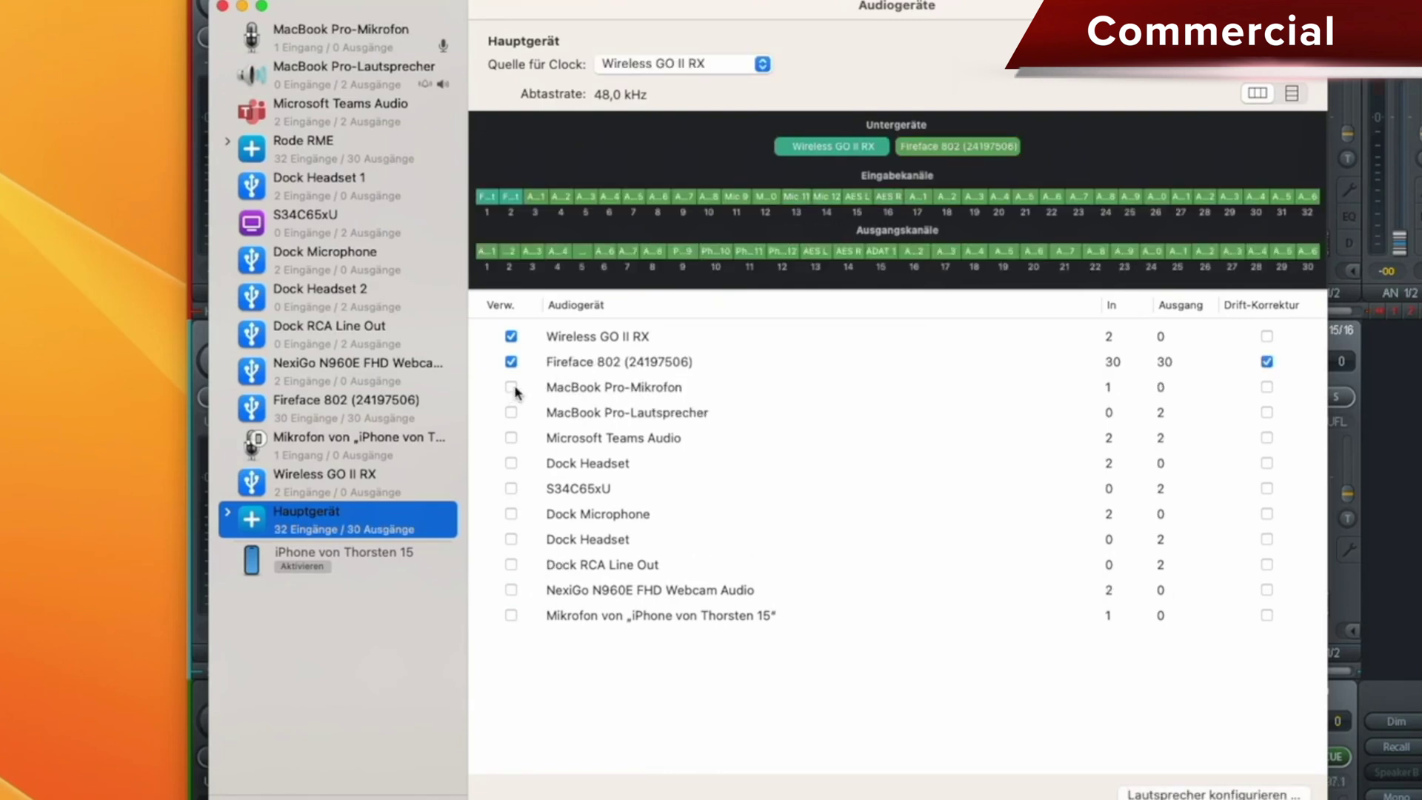
pyautogui.click(511, 615)
# Review each sub-device's channels in the new Hauptgerät aggregate and check its options menu
pyautogui.click(734, 147)
pyautogui.click(834, 151)
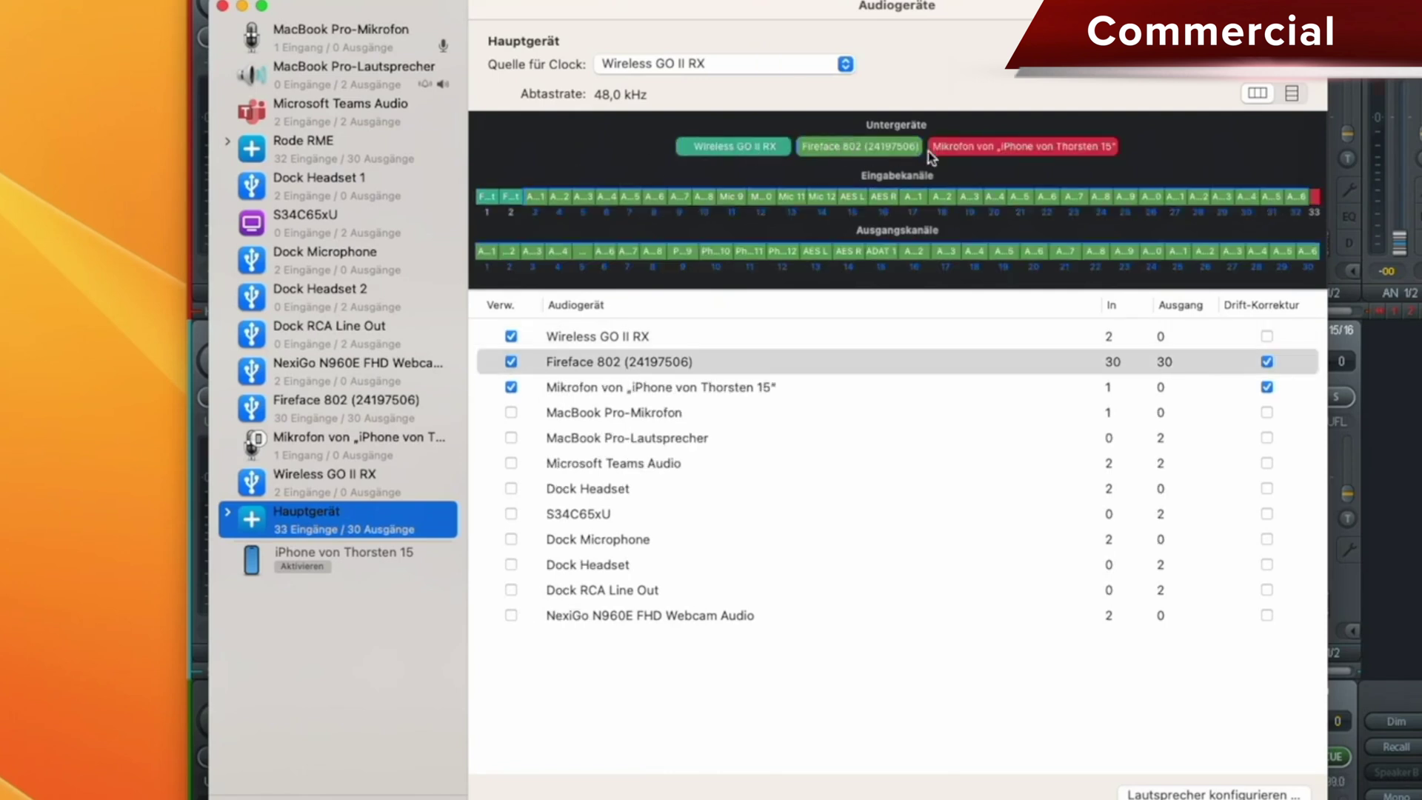
pyautogui.click(976, 150)
pyautogui.click(873, 135)
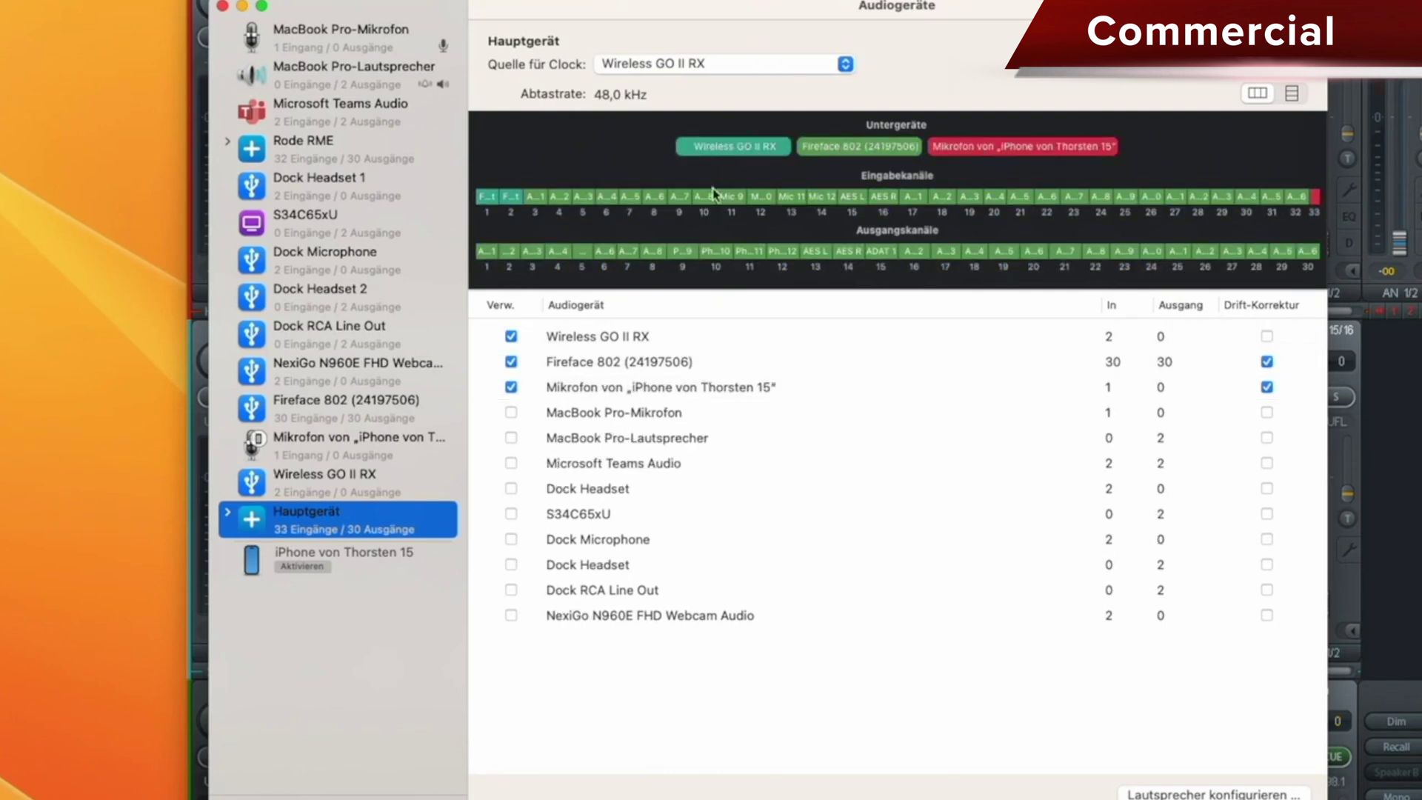
pyautogui.rightClick(332, 526)
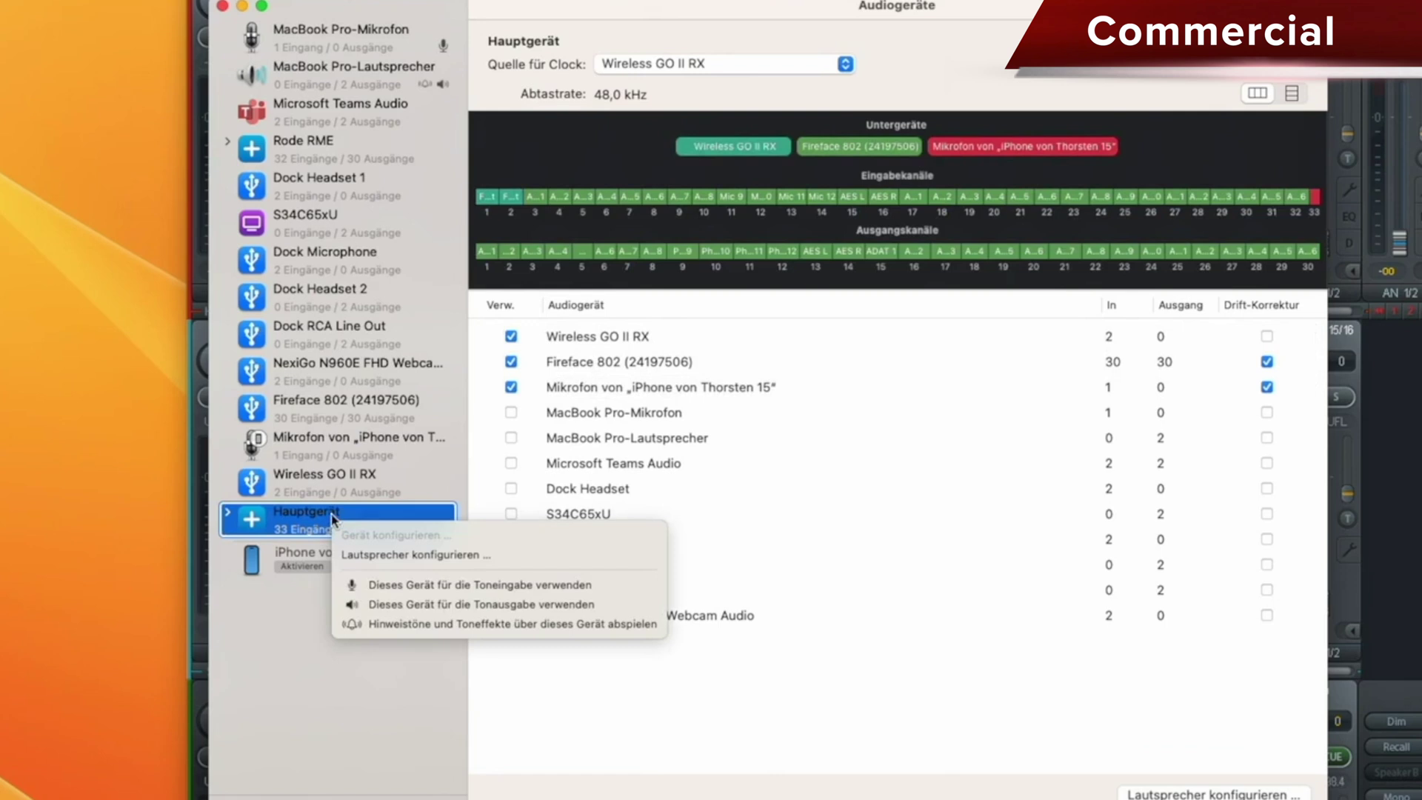
pyautogui.press('Escape')
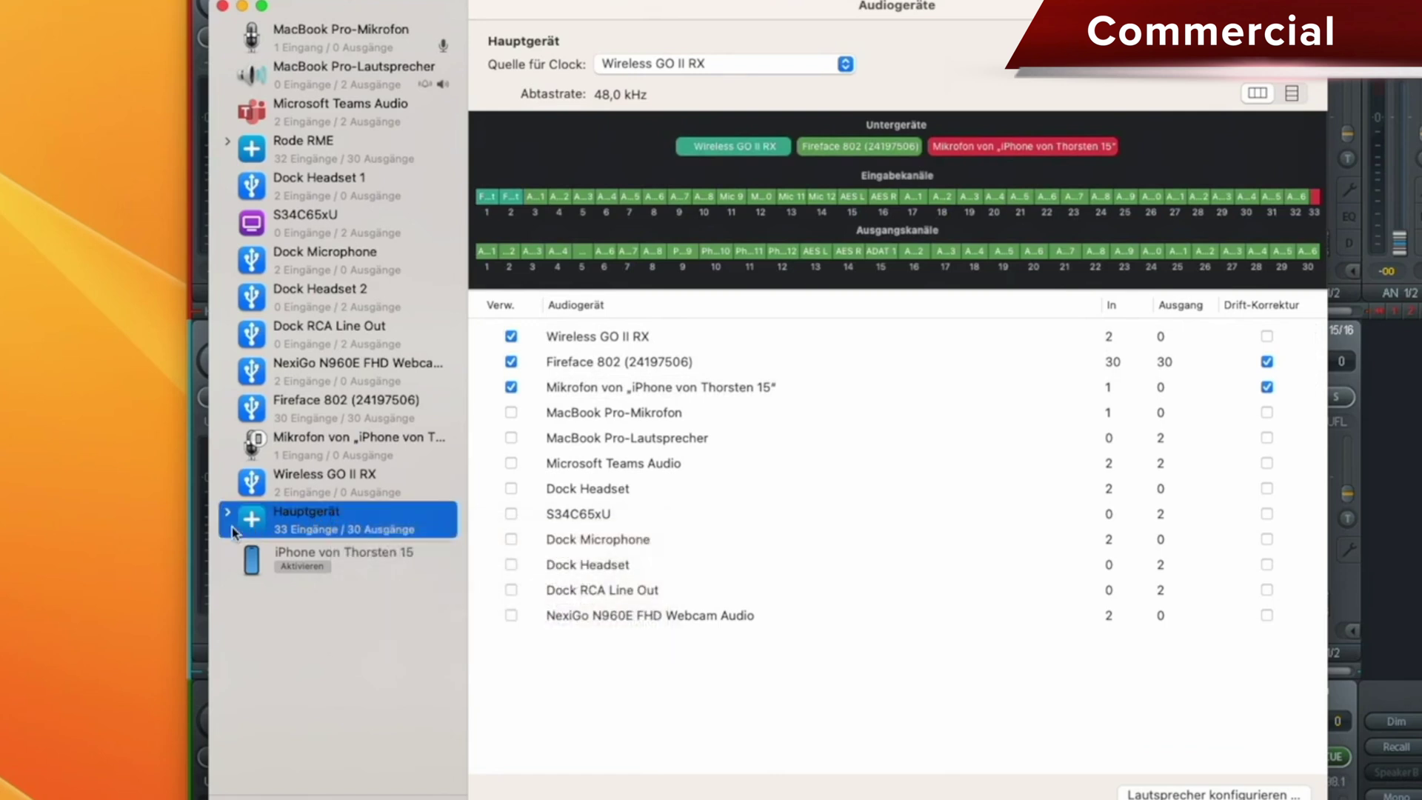
# Rename the new Hauptgerät aggregate device to 'RFP'
pyautogui.click(227, 512)
pyautogui.doubleClick(303, 511)
pyautogui.rightClick(304, 516)
pyautogui.press('Escape')
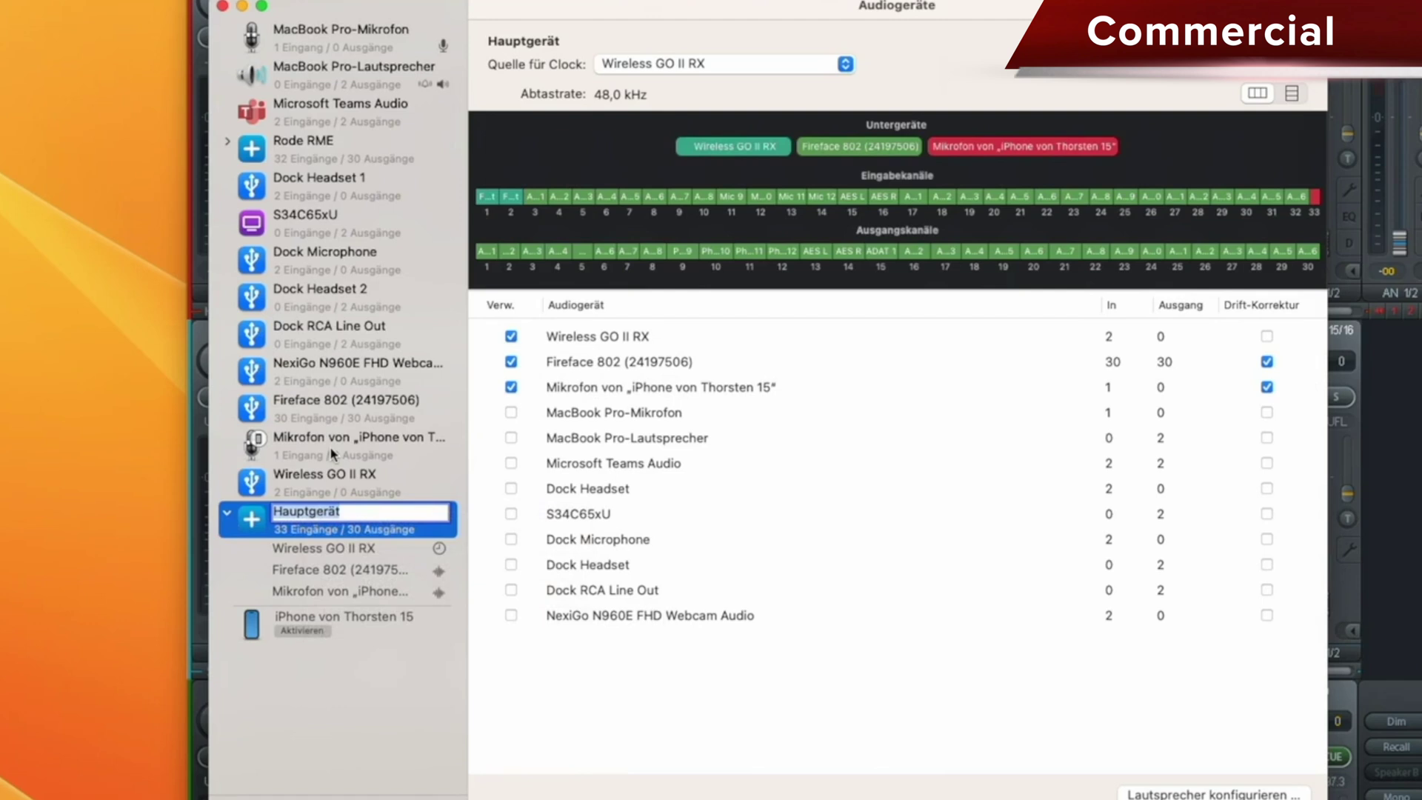
pyautogui.write('RF')
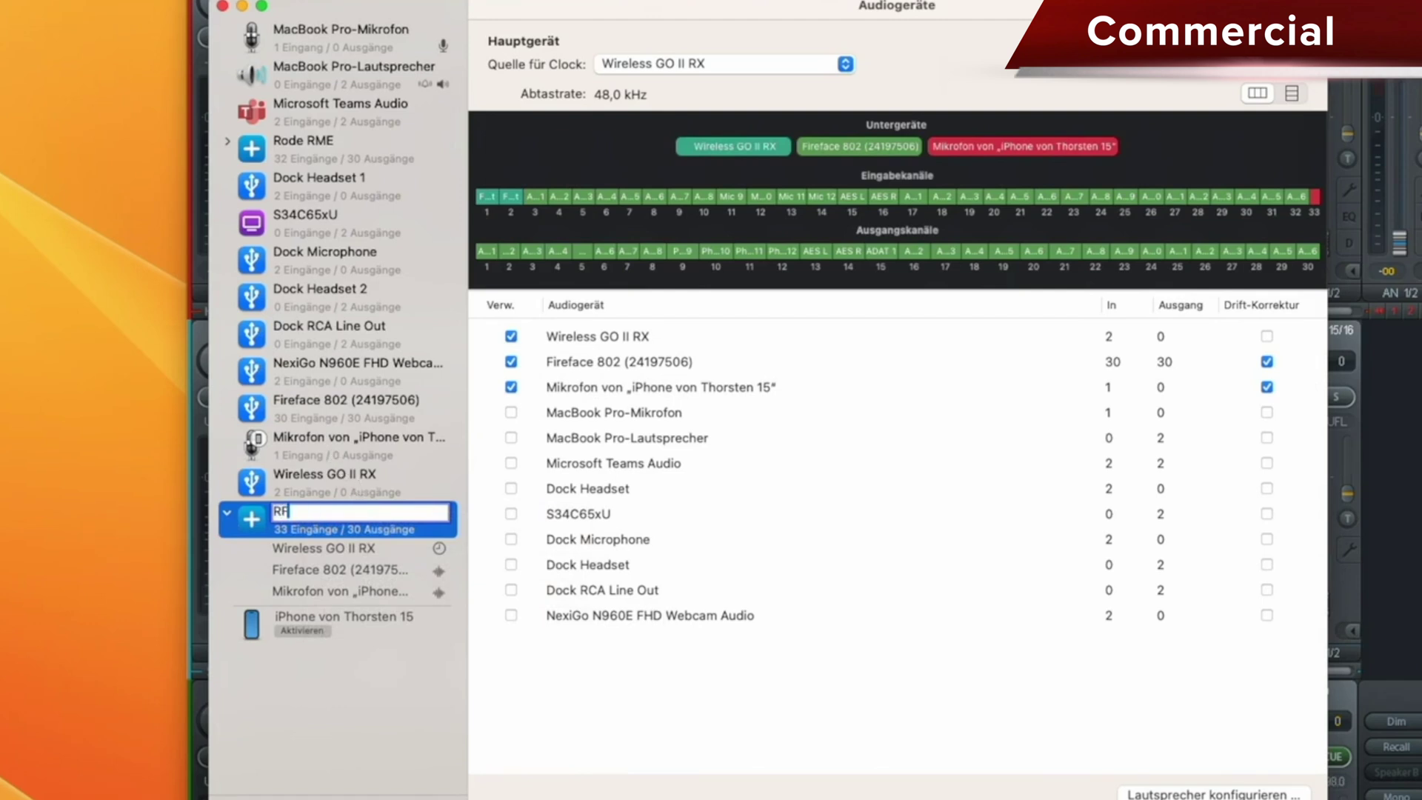
pyautogui.write('P')
pyautogui.press('Return')
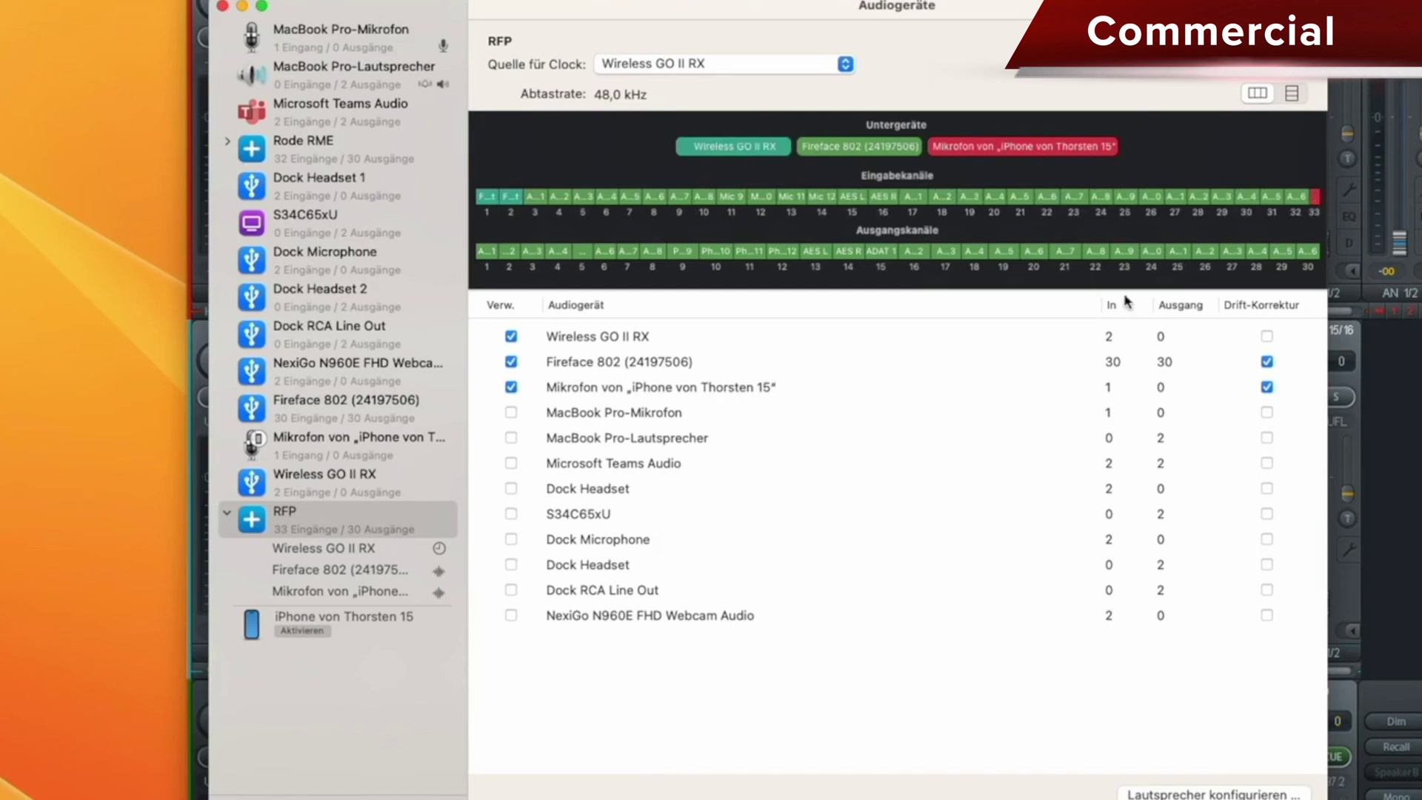
# Show RFP's channels as vertical lists and enlarge the channel overview pane
pyautogui.click(1292, 94)
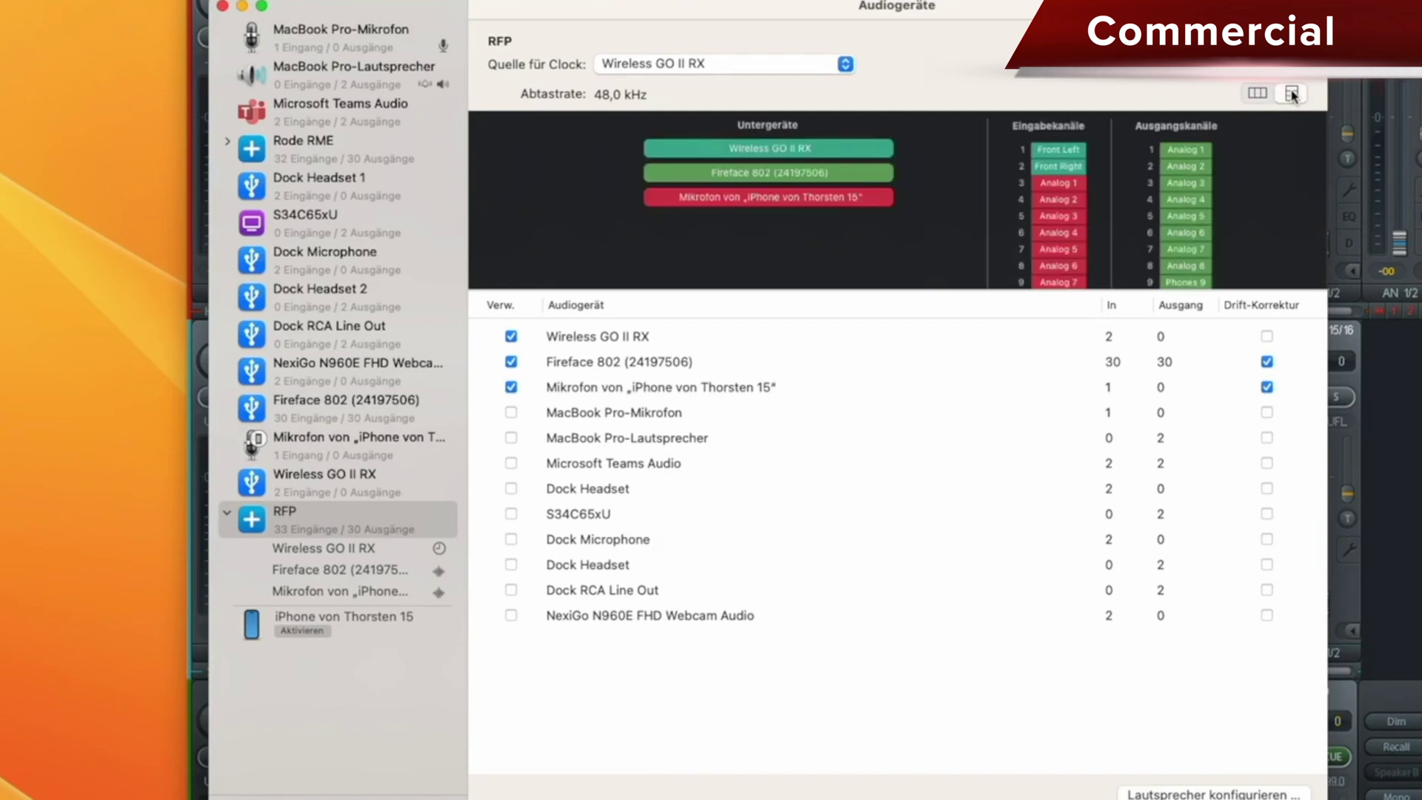
pyautogui.moveTo(1016, 290); pyautogui.dragTo(1030, 576)
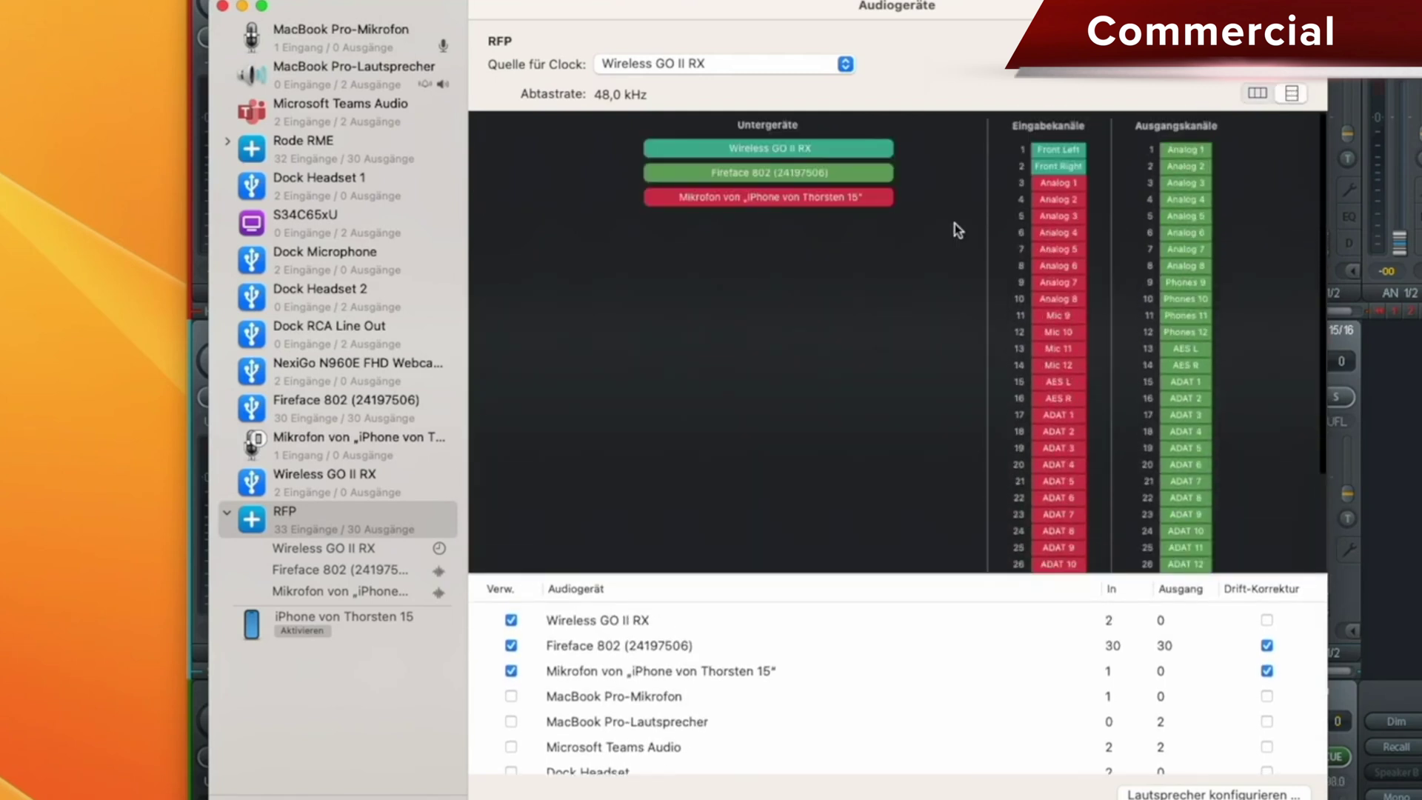
pyautogui.scroll(-5, 1181, 216)
pyautogui.scroll(5, 1188, 185)
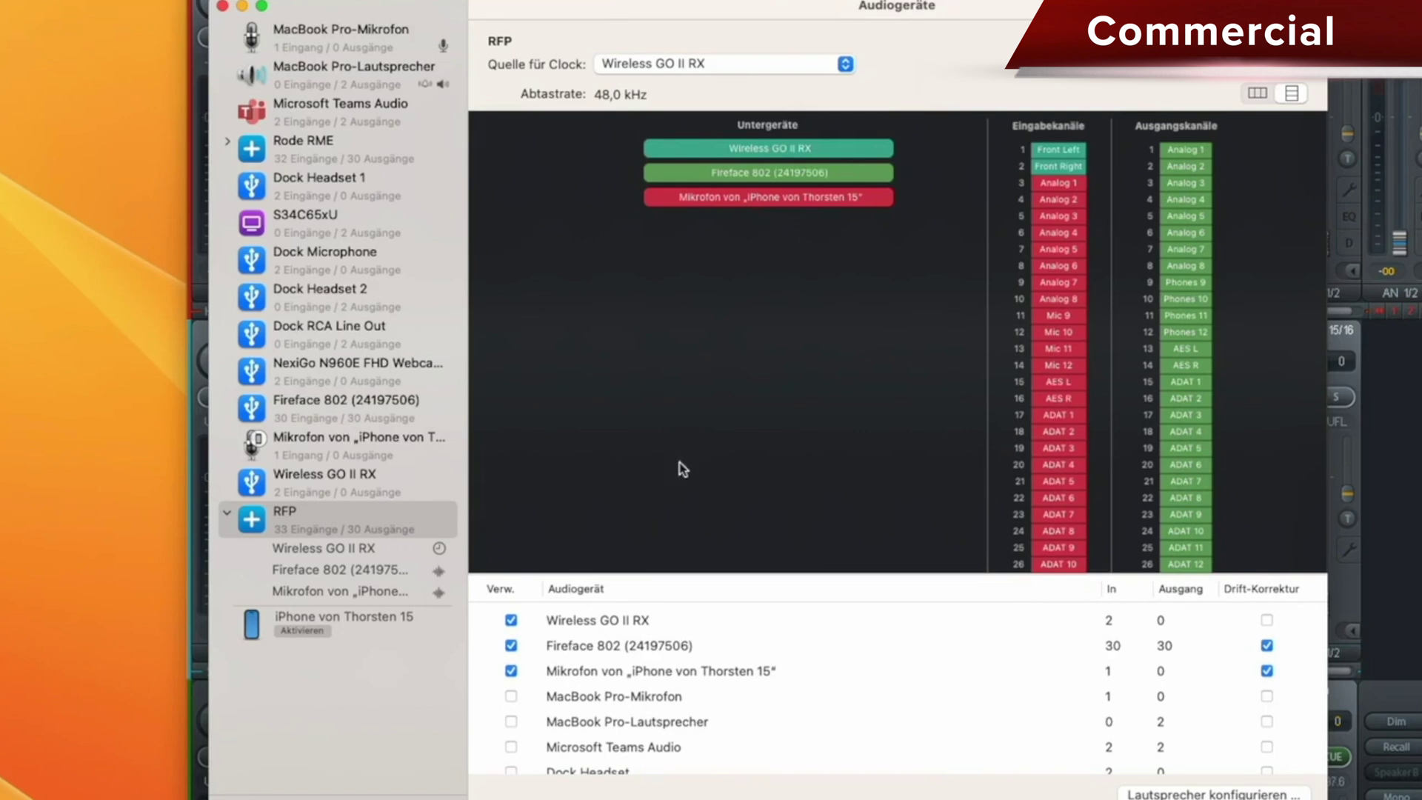
# Add MacBook Pro-Lautsprecher to RFP for 32 outputs, then launch Logic Pro
pyautogui.click(510, 722)
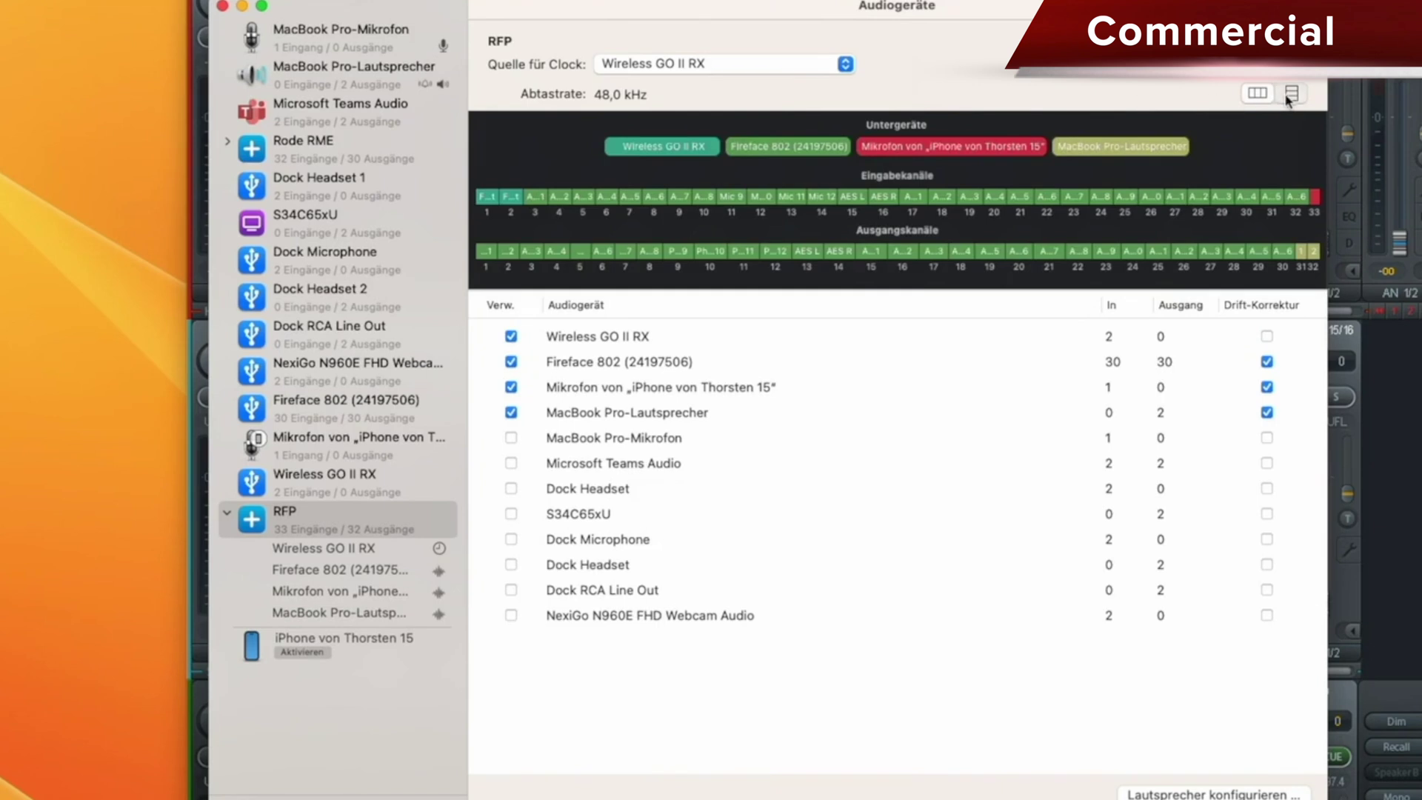
pyautogui.click(1288, 96)
pyautogui.scroll(-2, 1189, 578)
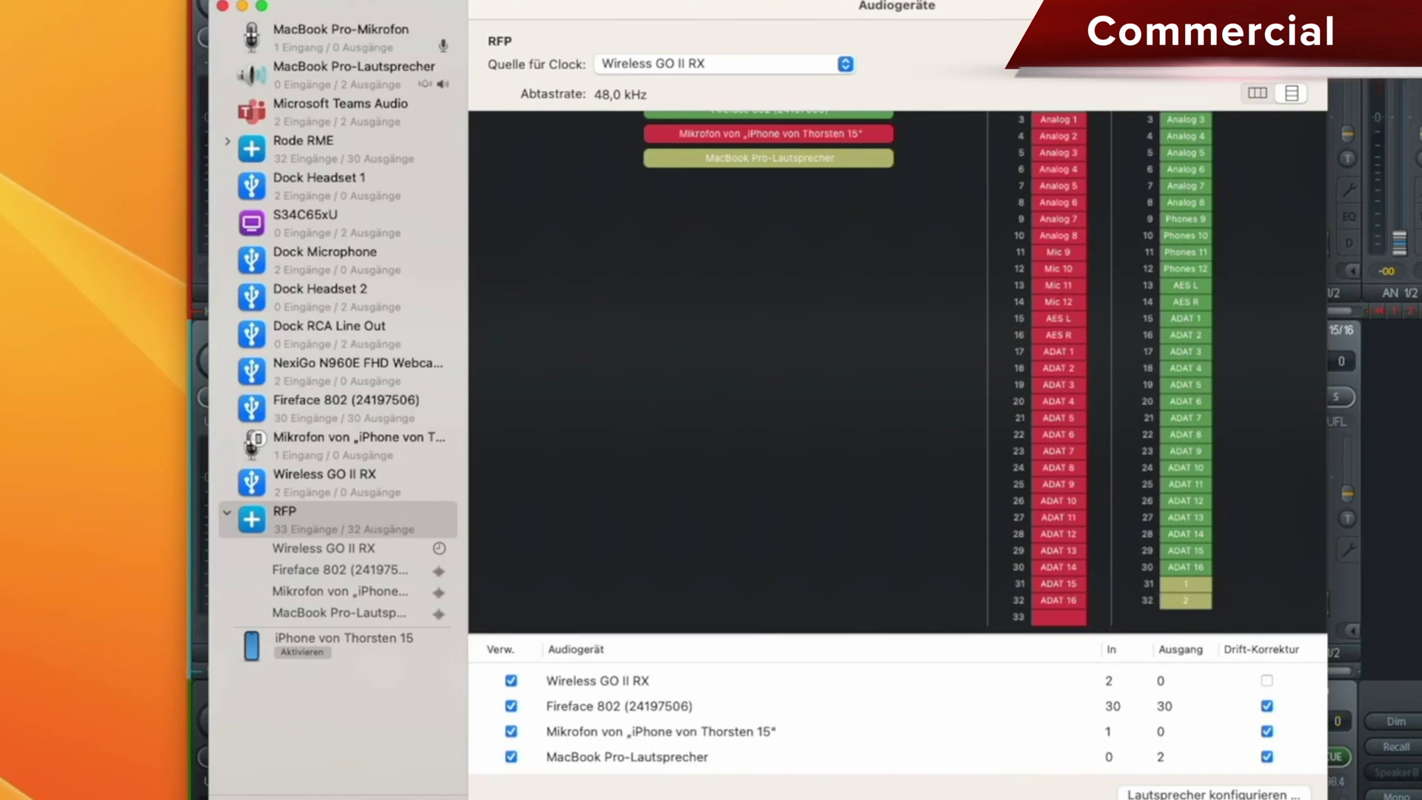
pyautogui.click(851, 416)
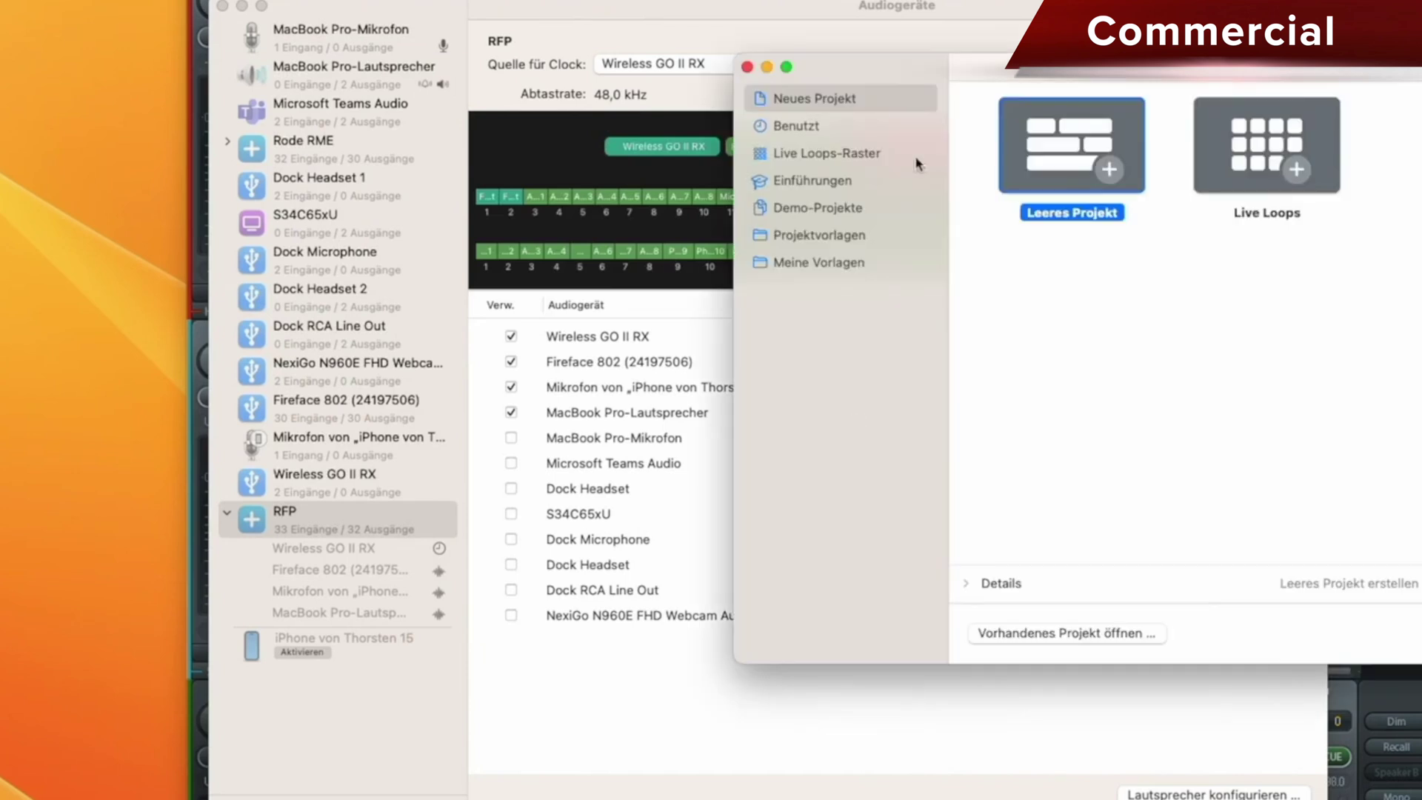
# Open Logic Pro's Audio settings, showing Fireface 802 output and Rode RME input
pyautogui.moveTo(938, 70); pyautogui.dragTo(454, 91)
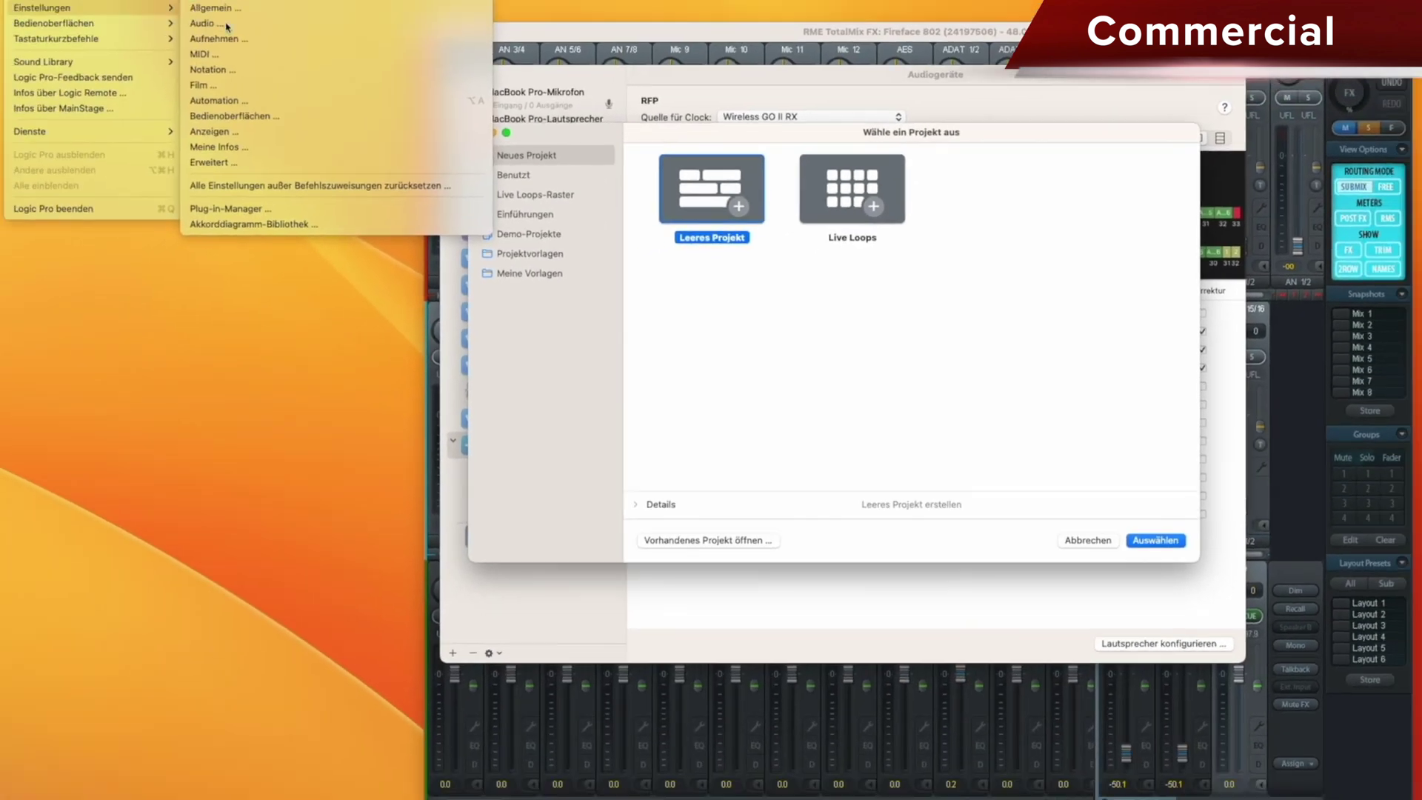
pyautogui.click(121, 14)
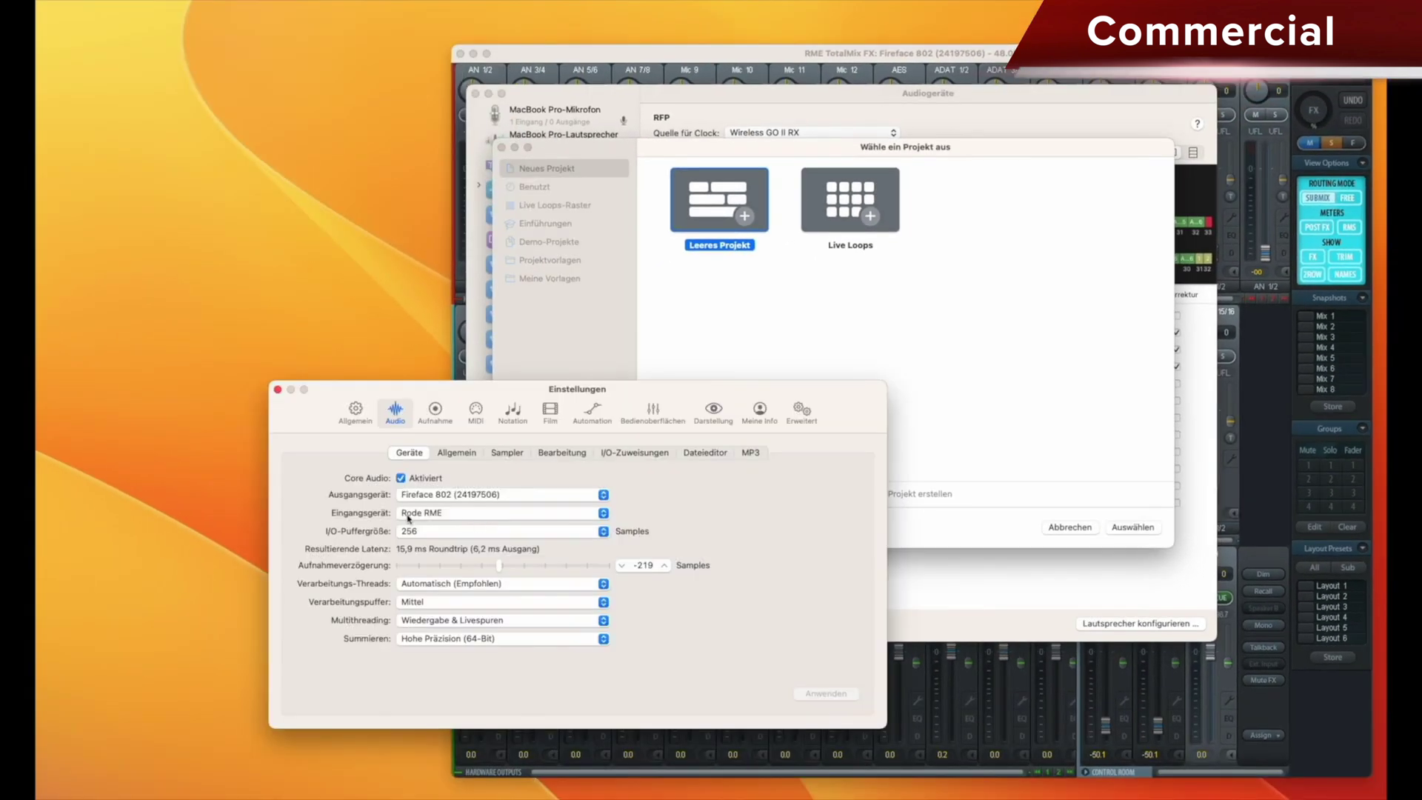
# Set Logic's input device to RFP, apply it, and start a new empty project
pyautogui.click(434, 513)
pyautogui.click(455, 498)
pyautogui.click(824, 695)
pyautogui.click(278, 390)
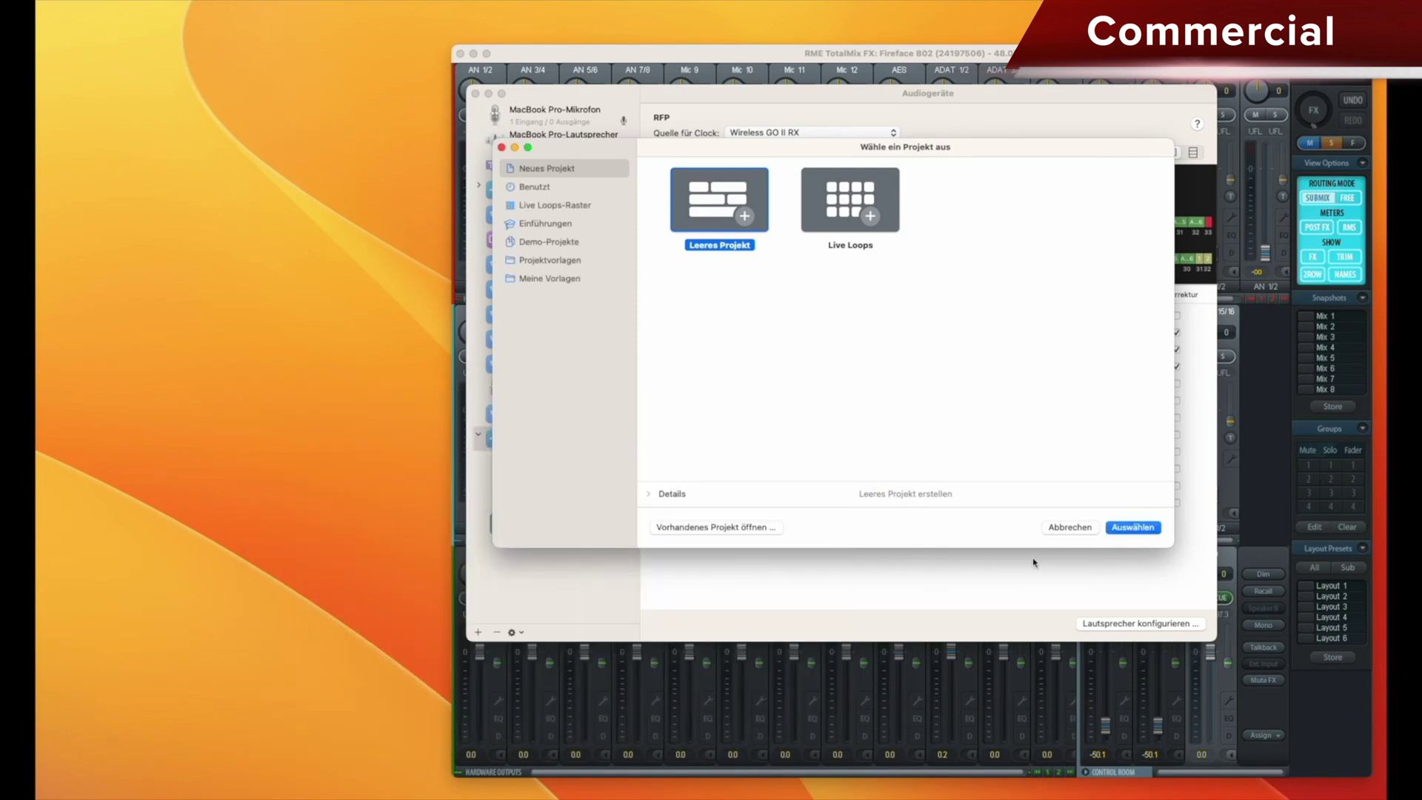
pyautogui.click(1113, 529)
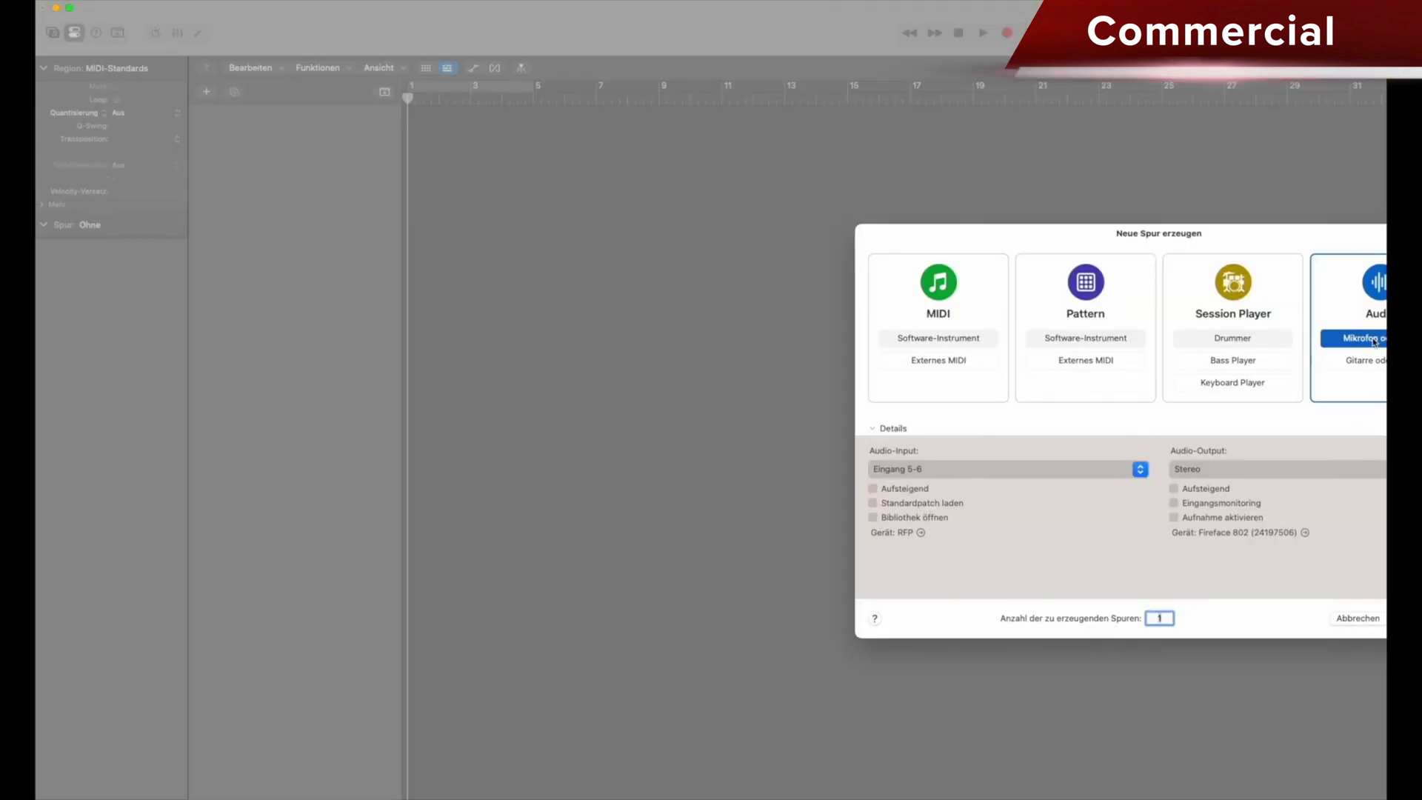
# Set the new audio track's input to Eingang 1-2, then change it to Eingang 3-4
pyautogui.click(904, 471)
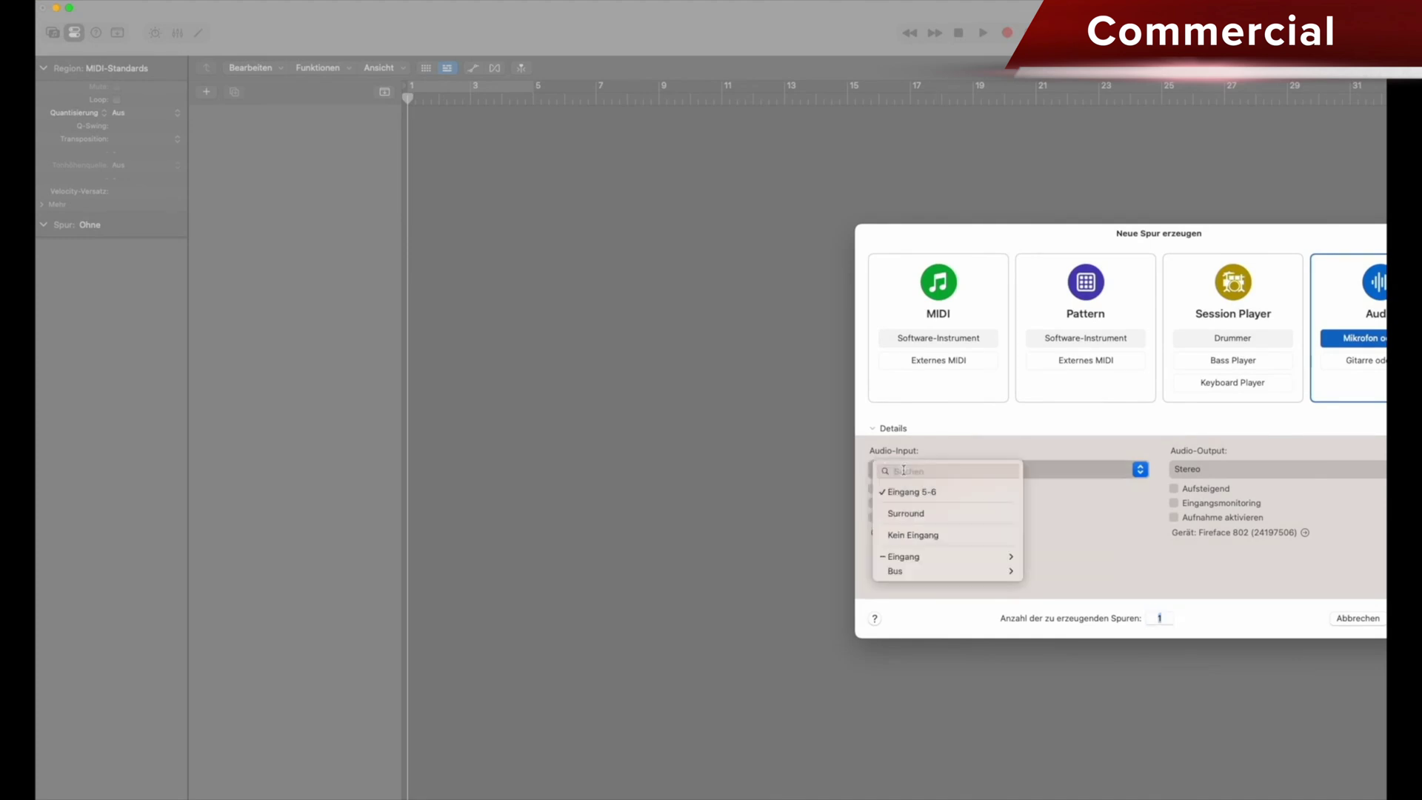
pyautogui.click(966, 612)
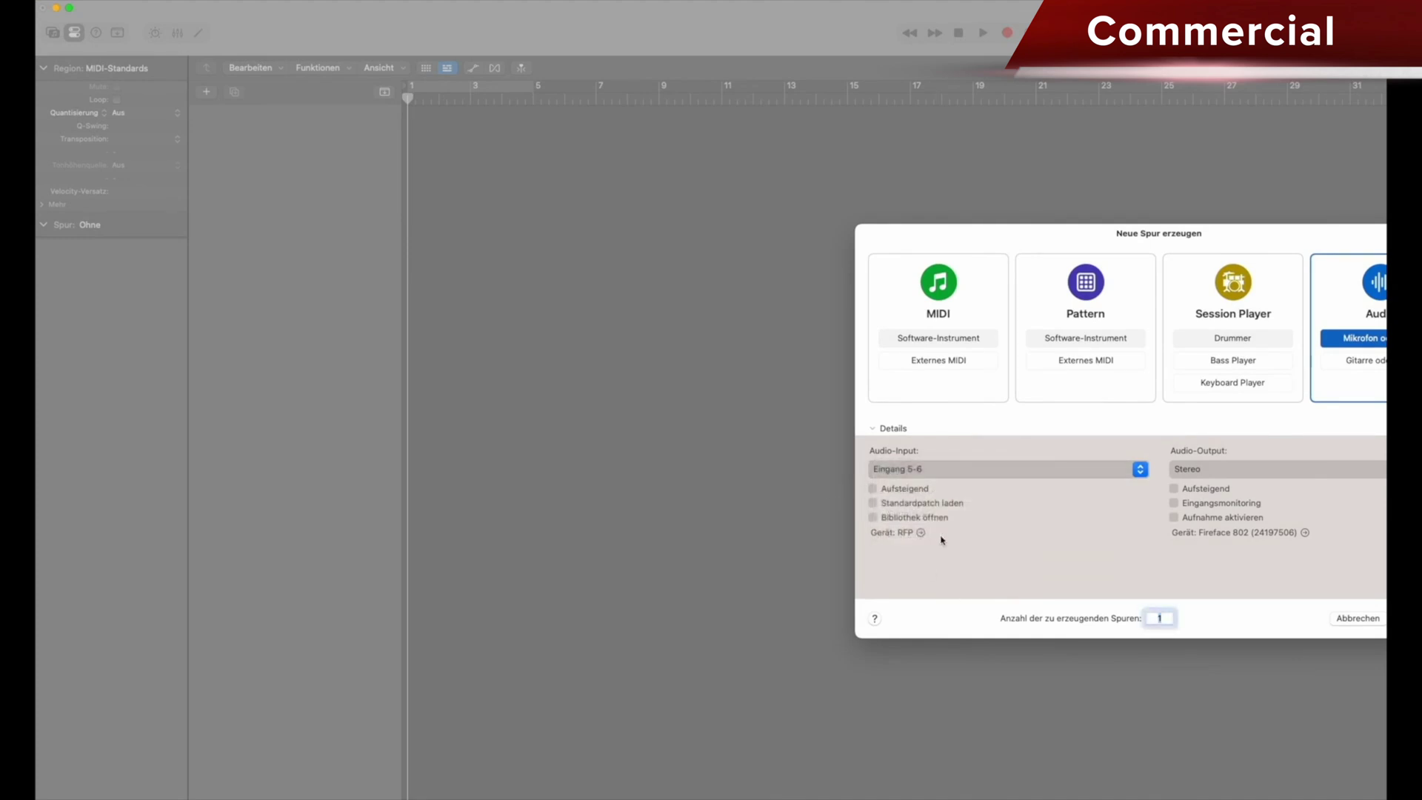
pyautogui.click(919, 468)
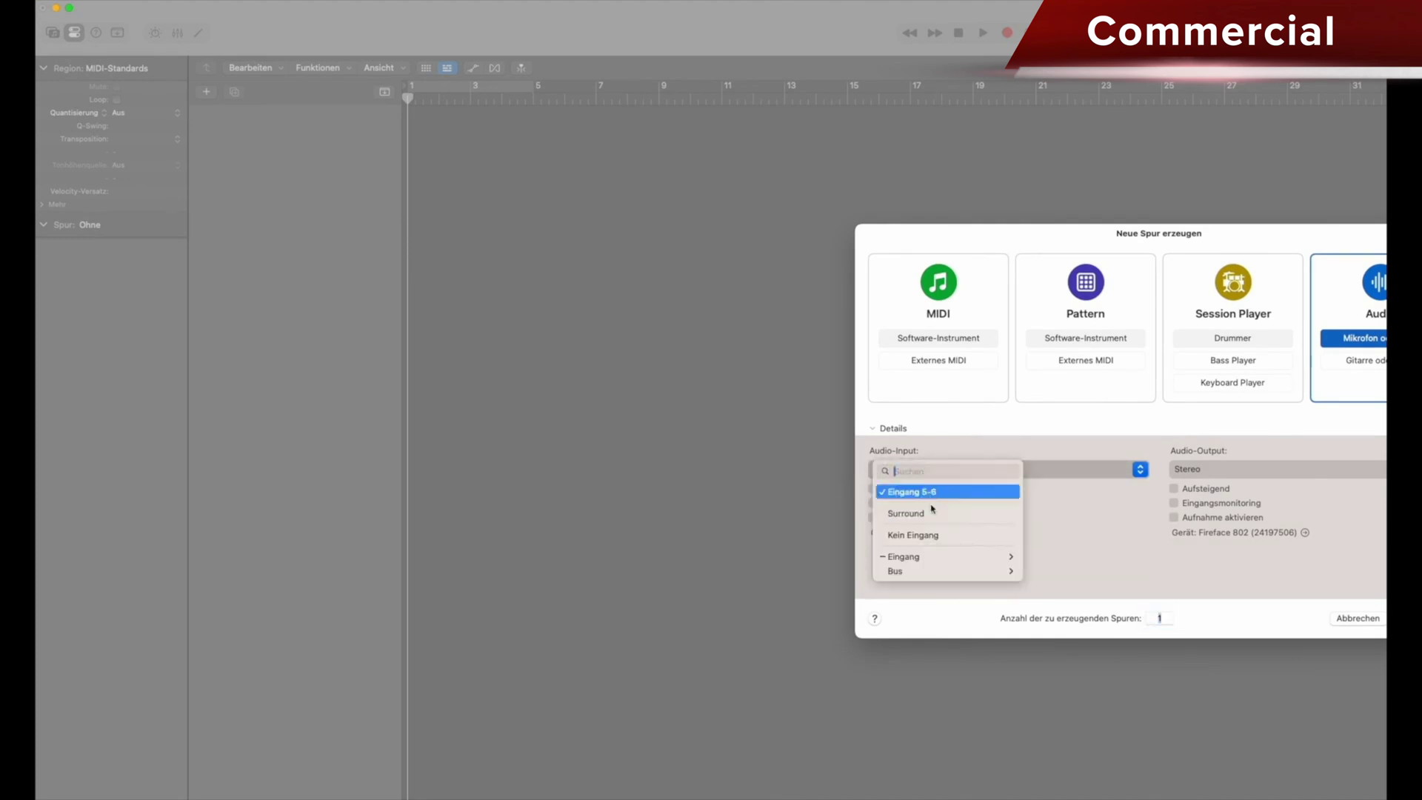
pyautogui.moveTo(955, 557)
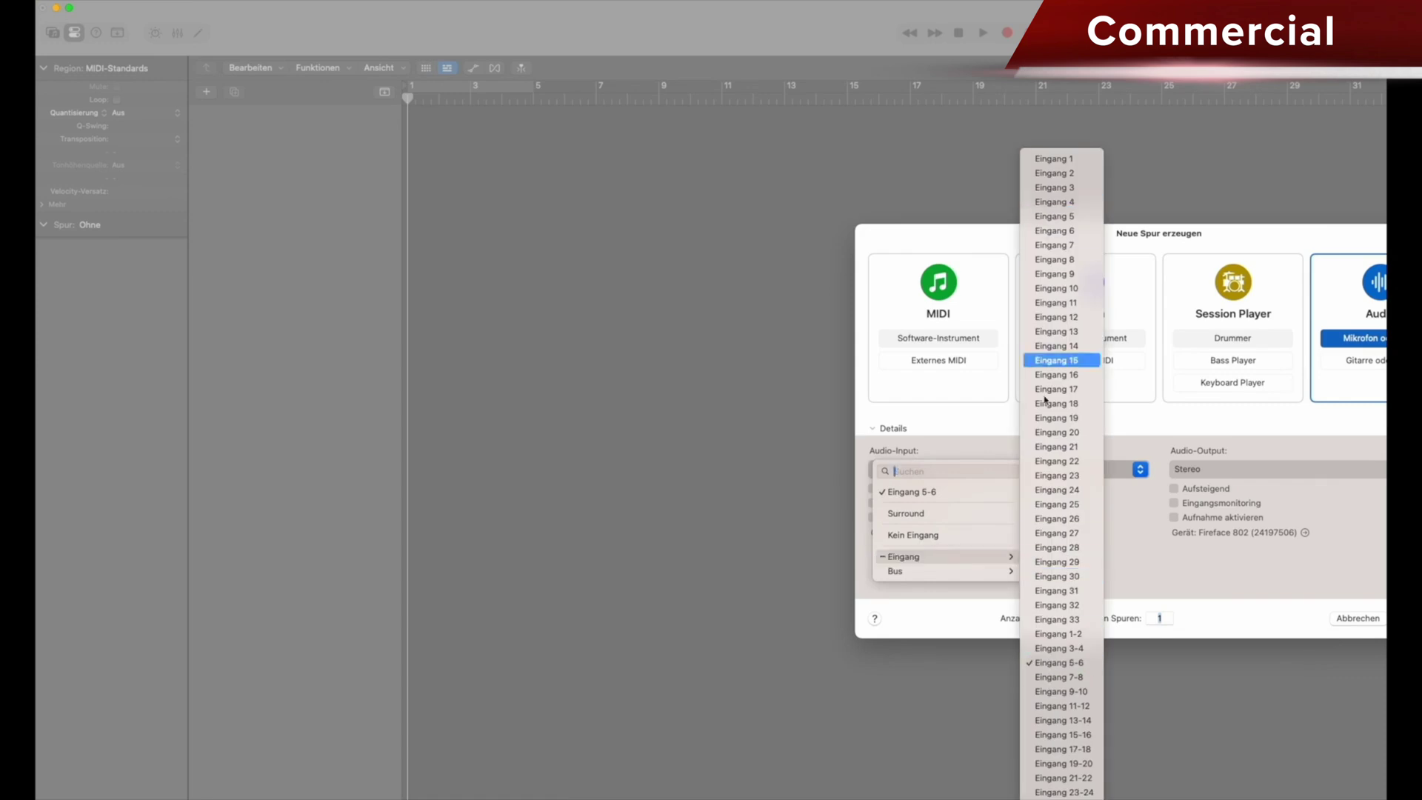
pyautogui.click(1066, 634)
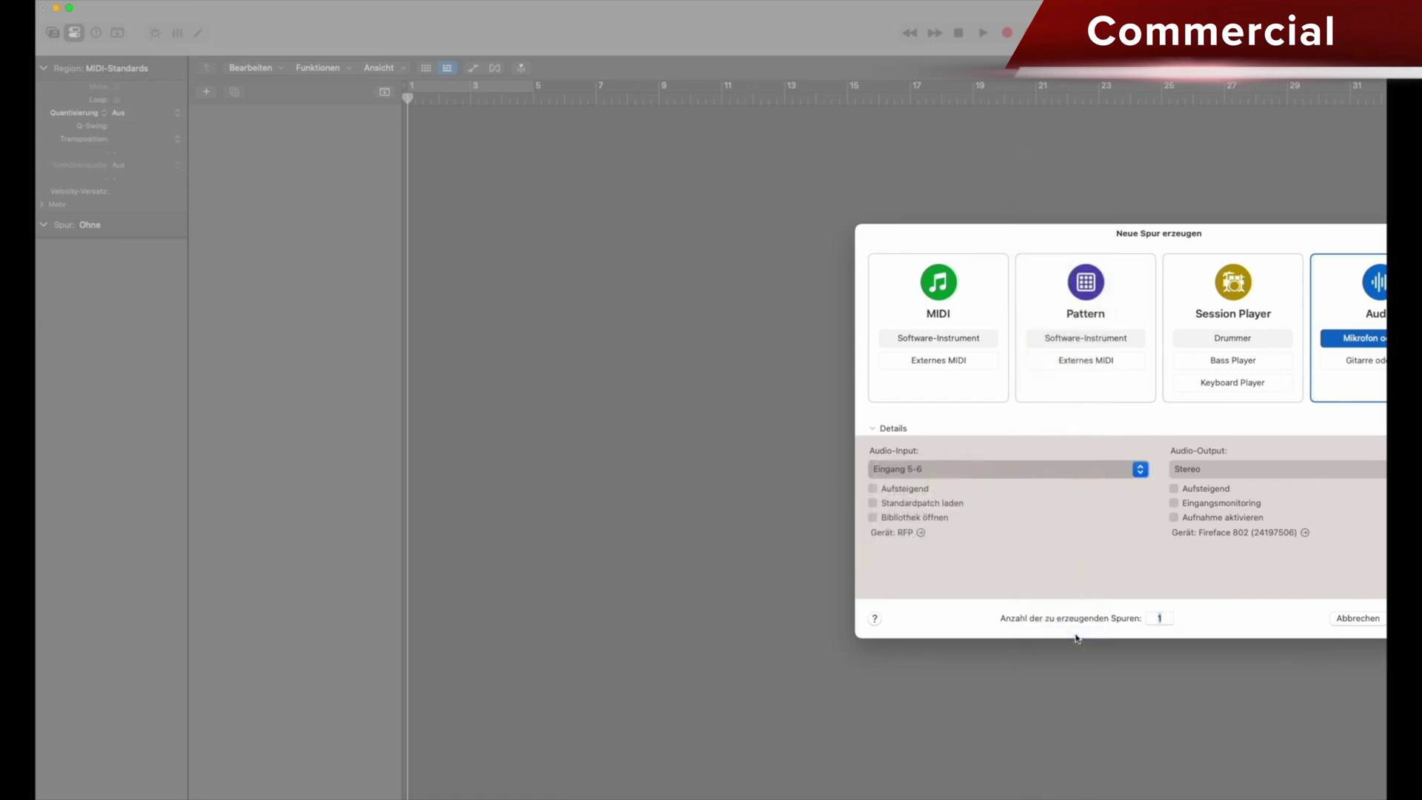
pyautogui.click(952, 474)
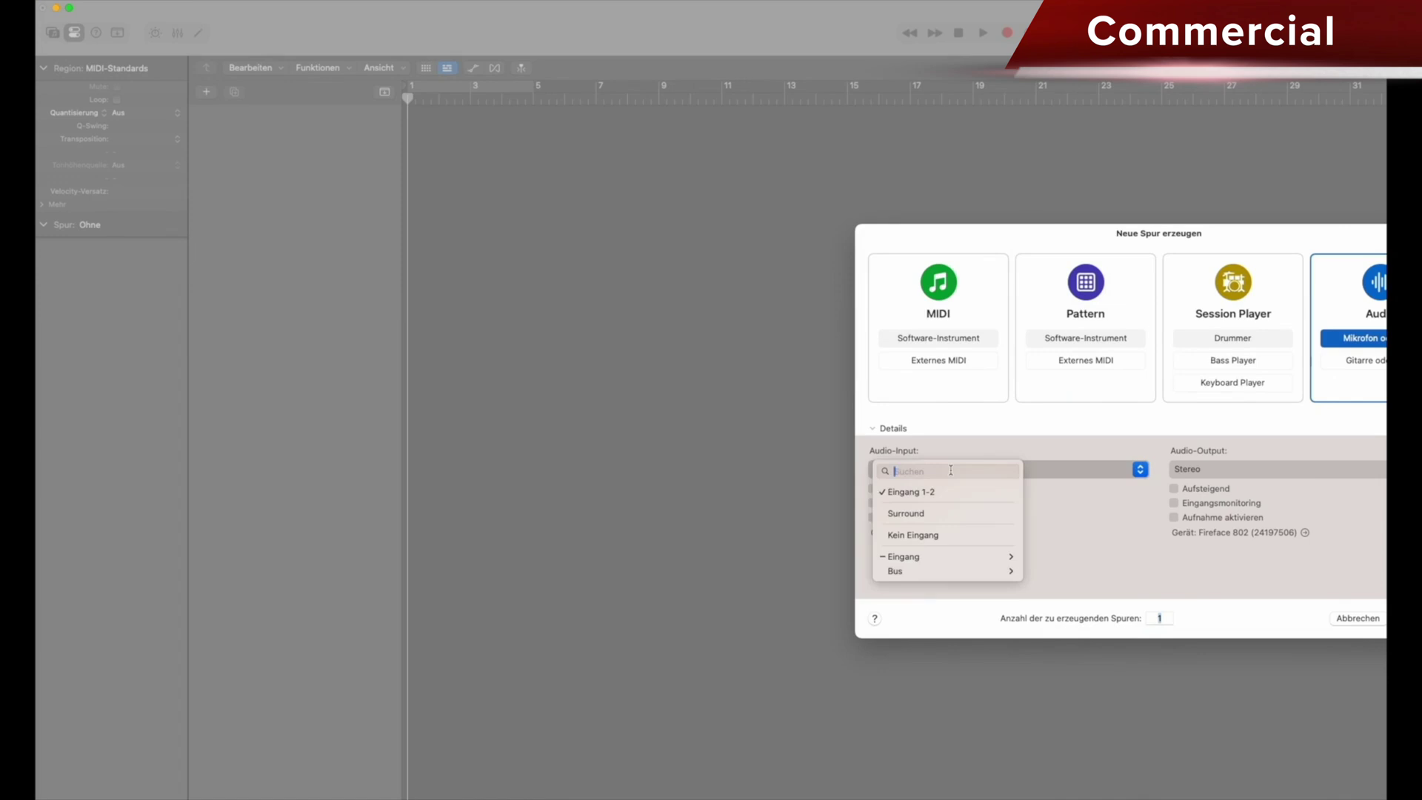
pyautogui.moveTo(985, 556)
pyautogui.click(1068, 647)
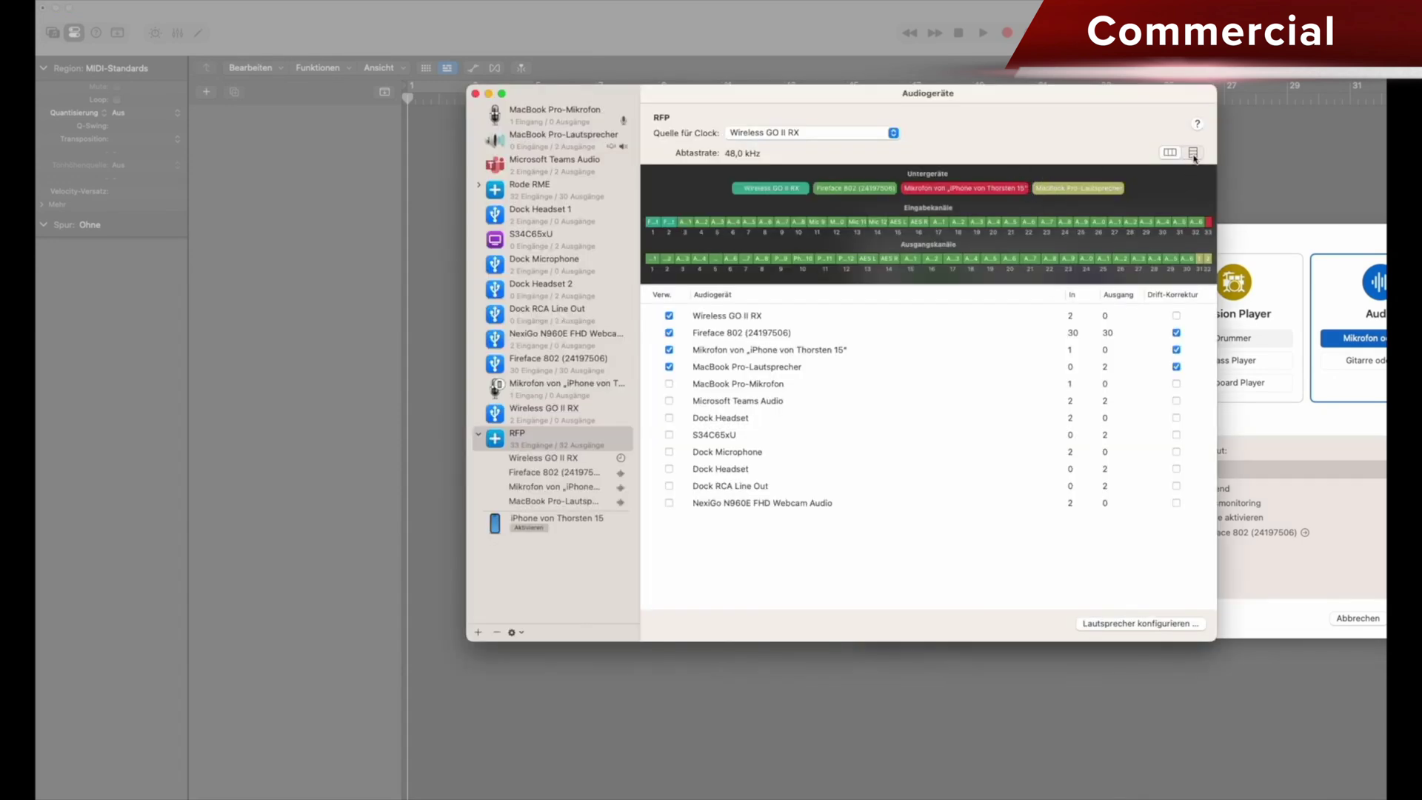
# Inspect RFP's channel assignment overview with the channel panel enlarged
pyautogui.click(1192, 152)
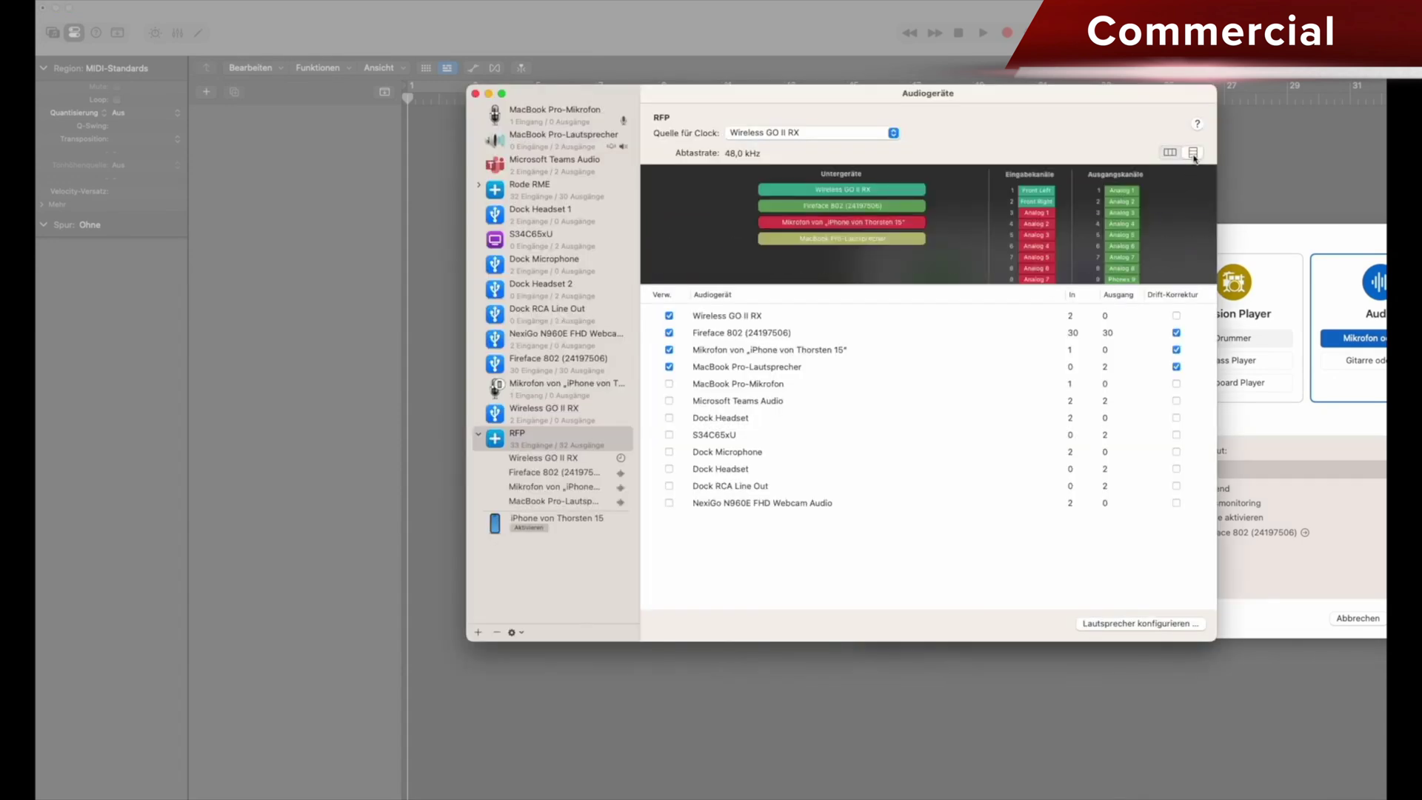
pyautogui.scroll(-5, 1031, 193)
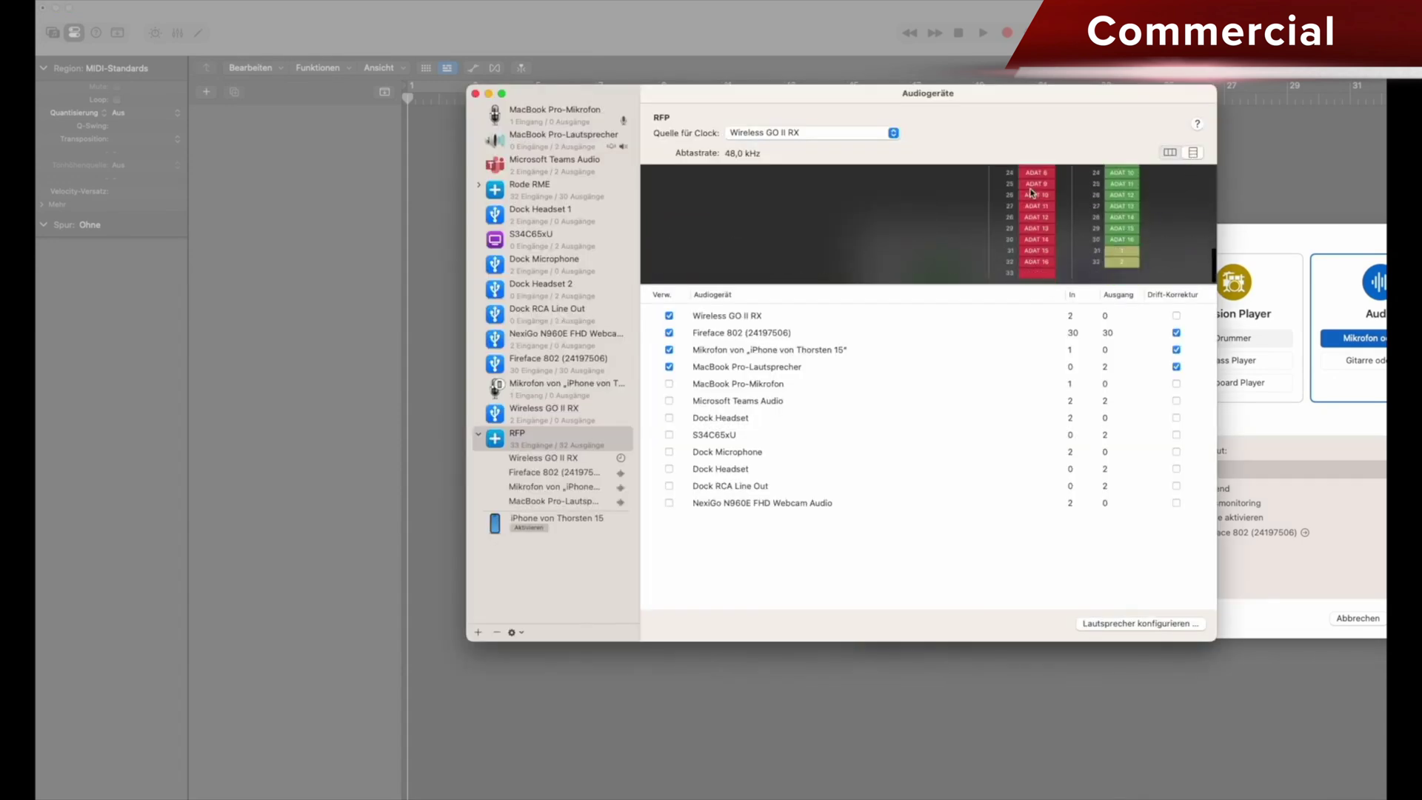
pyautogui.scroll(5, 997, 248)
pyautogui.moveTo(992, 284); pyautogui.dragTo(988, 565)
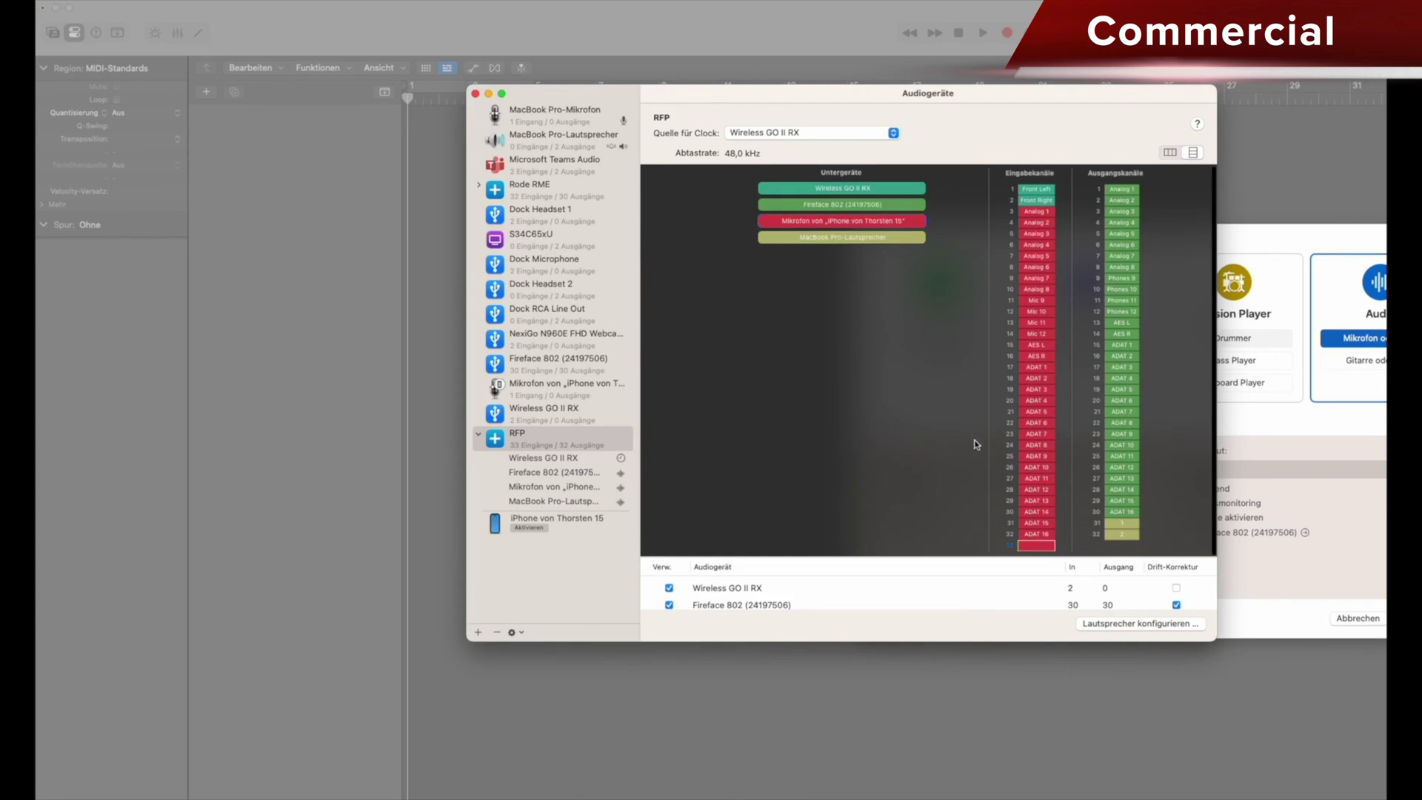
# Set the new track's input to Eingang 33
pyautogui.click(1237, 592)
pyautogui.click(907, 472)
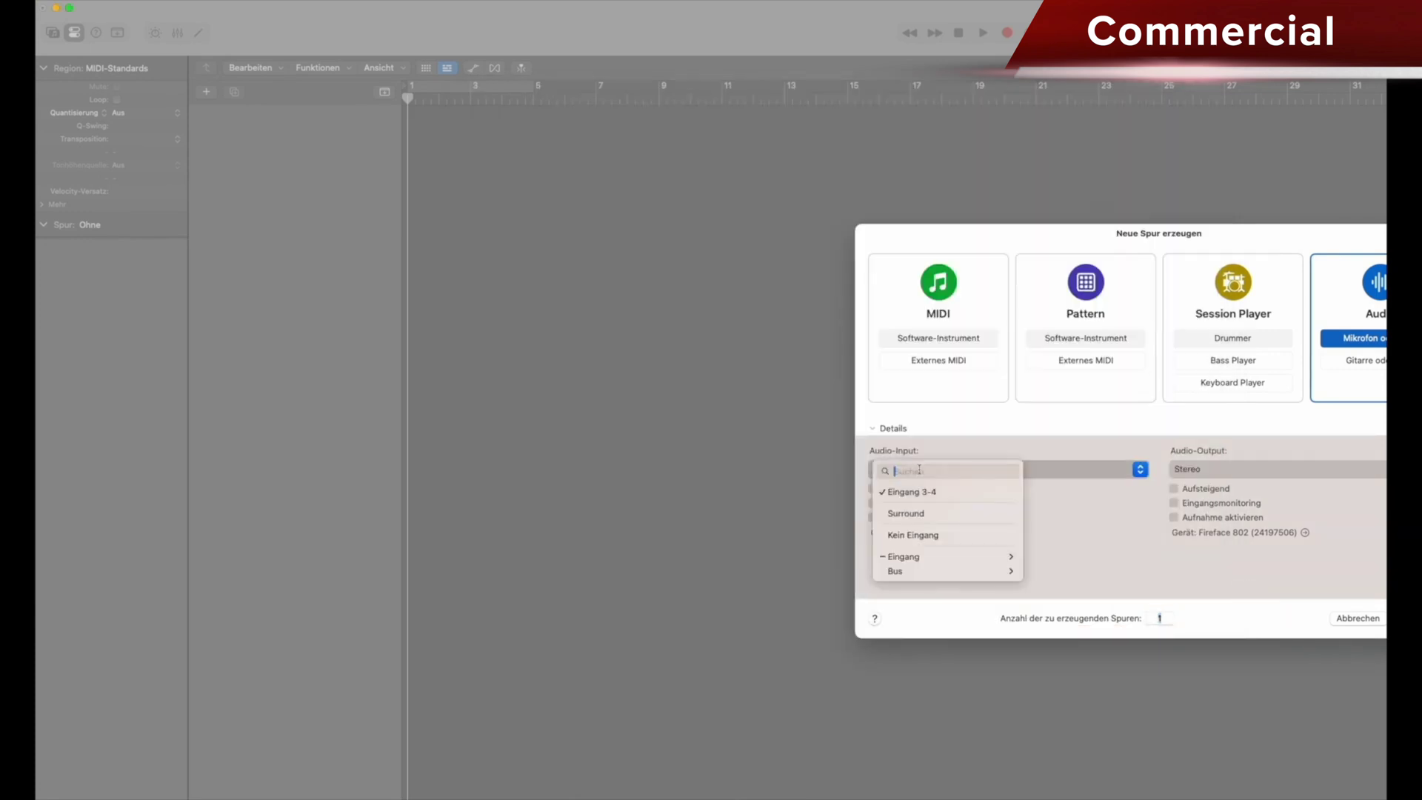
pyautogui.moveTo(955, 560)
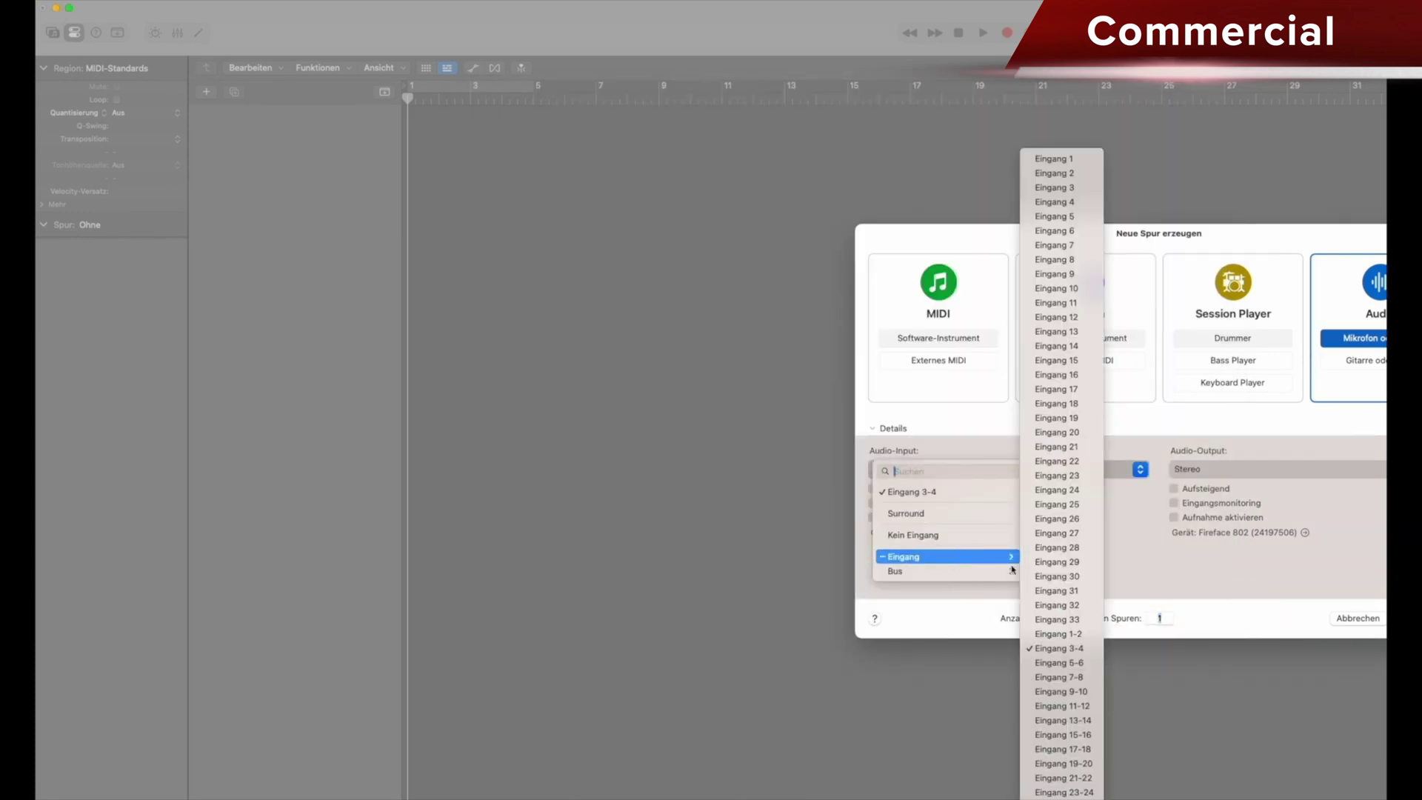
pyautogui.click(1033, 619)
# Cancel the new track and project chooser, then delete the RFP aggregate device
pyautogui.click(1357, 618)
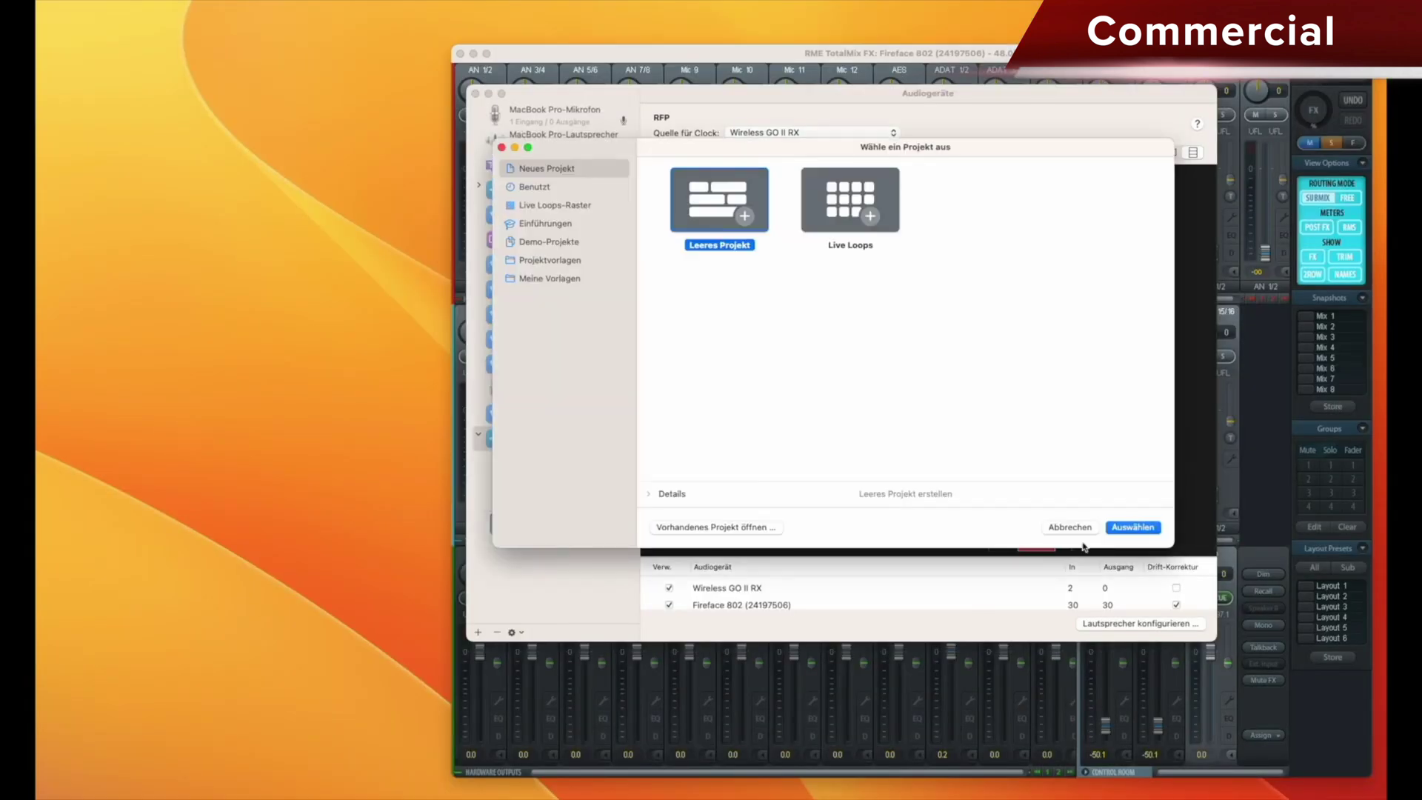
pyautogui.click(1073, 528)
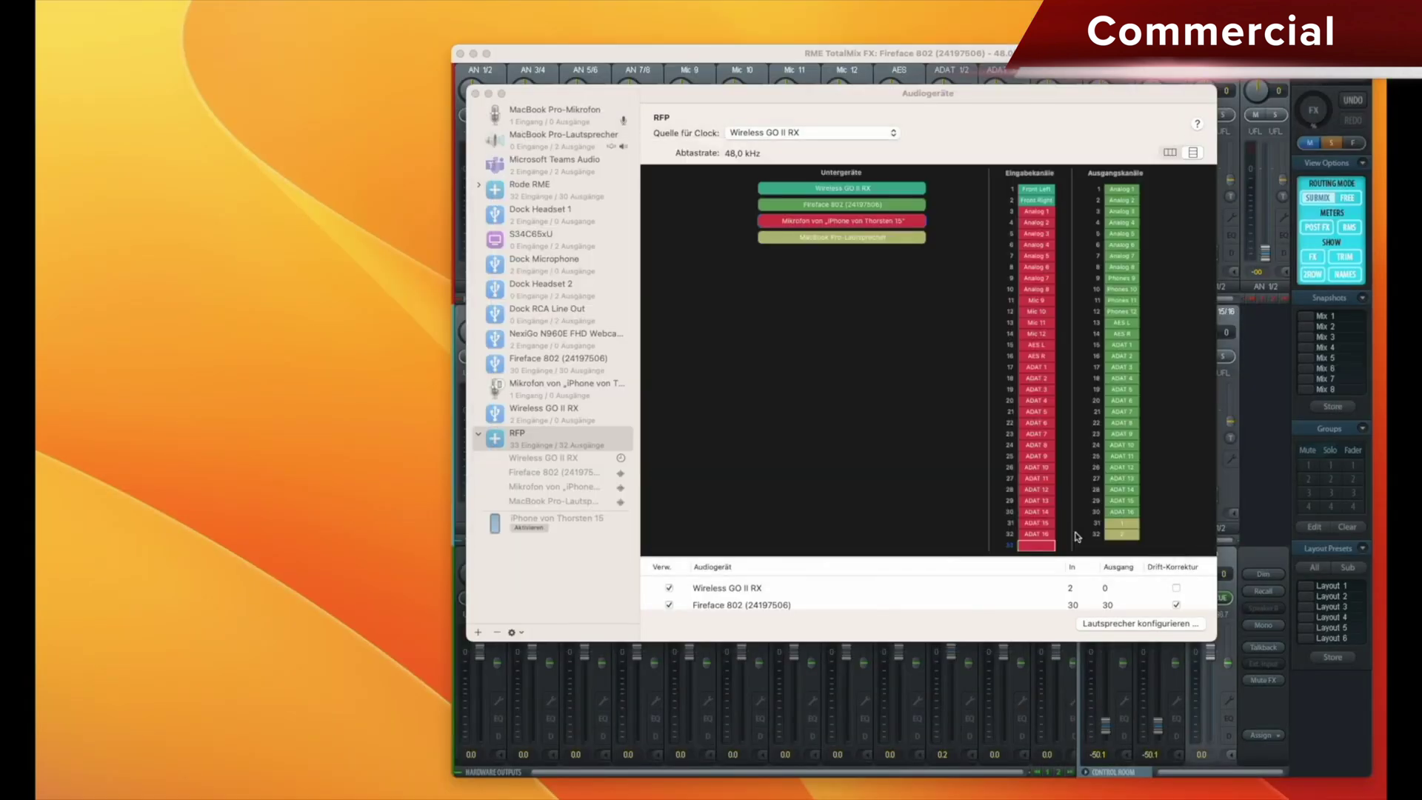
pyautogui.click(574, 439)
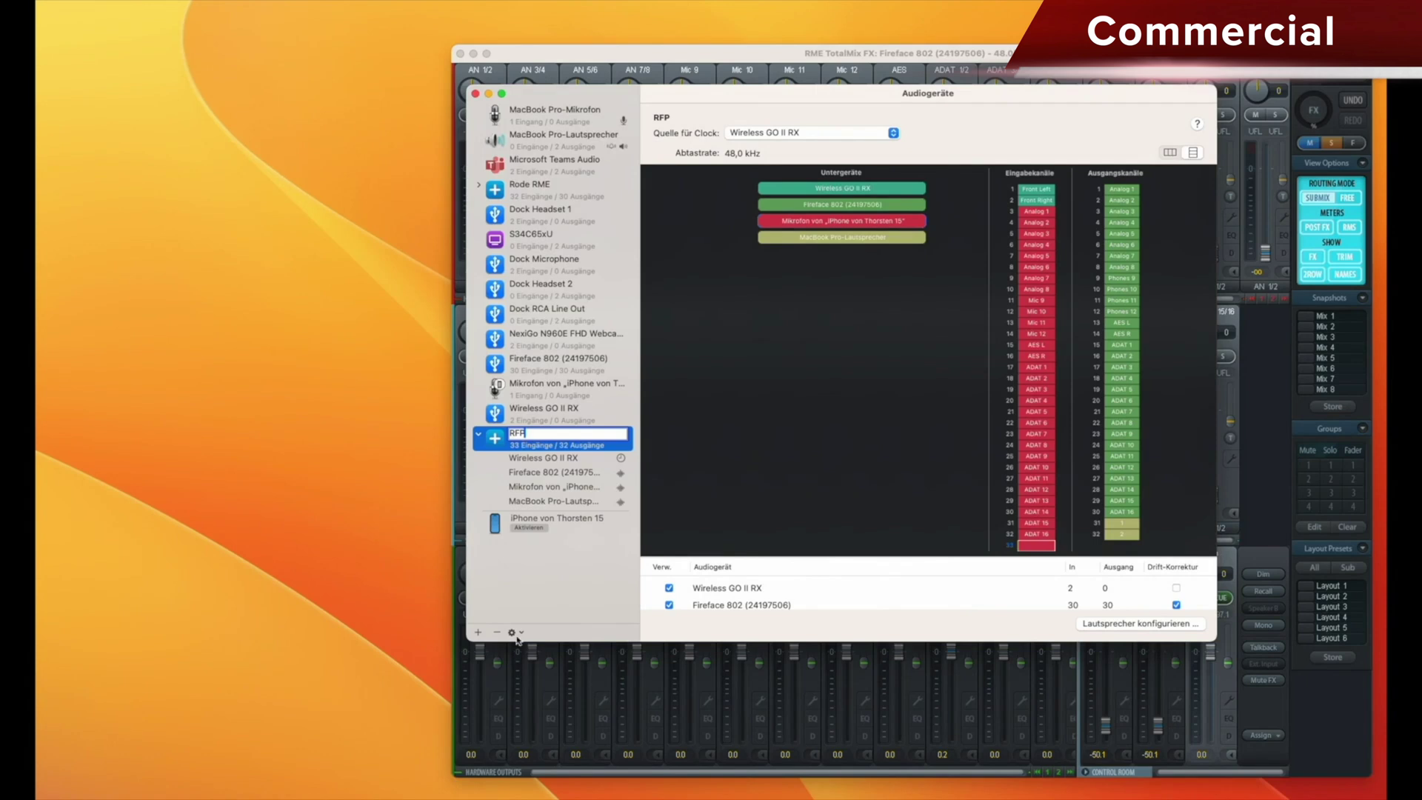
pyautogui.click(496, 632)
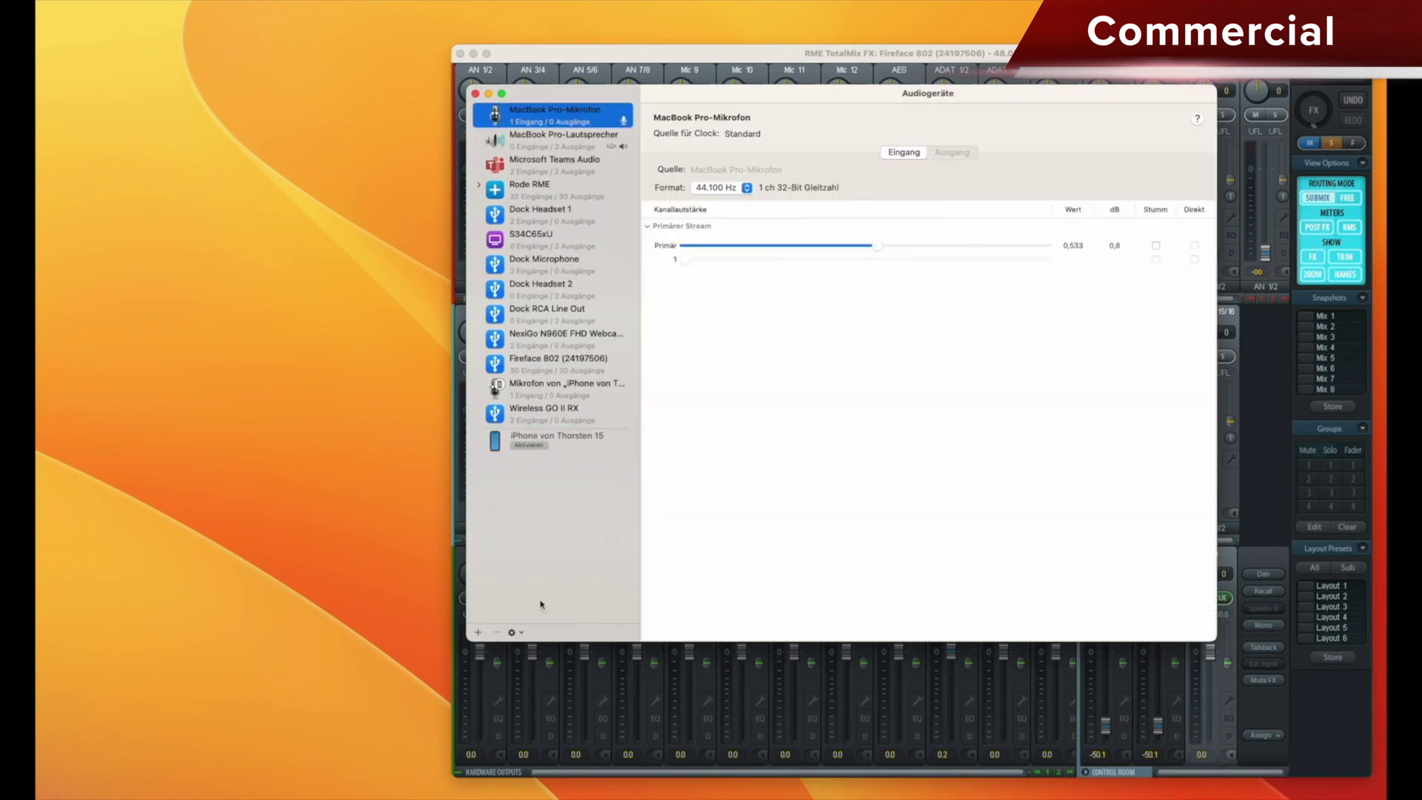